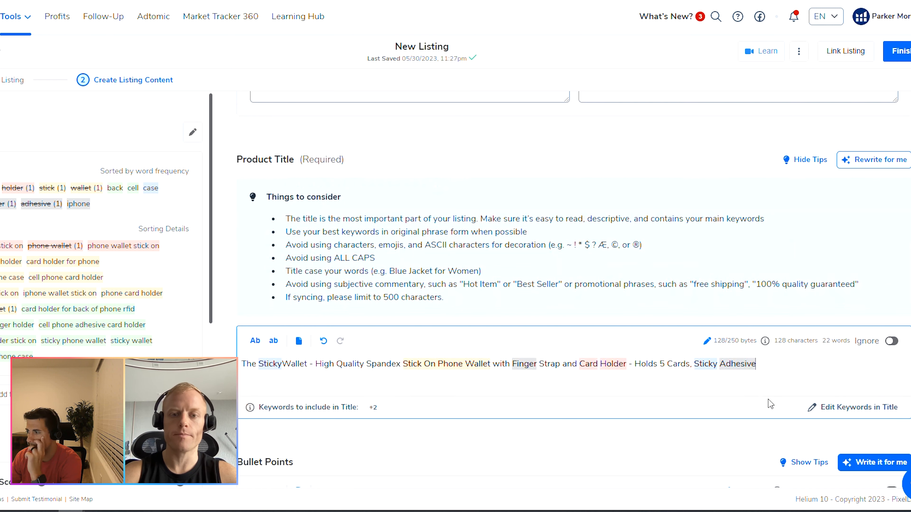
Show the writing tips for the Bullet Points section and review them along with the AI product characteristics.
scroll(574, 287, down, 3)
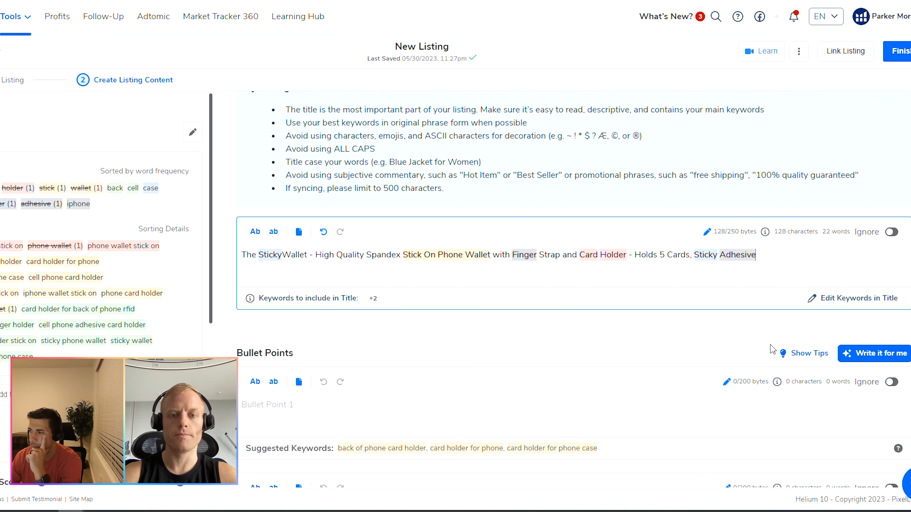
click(814, 355)
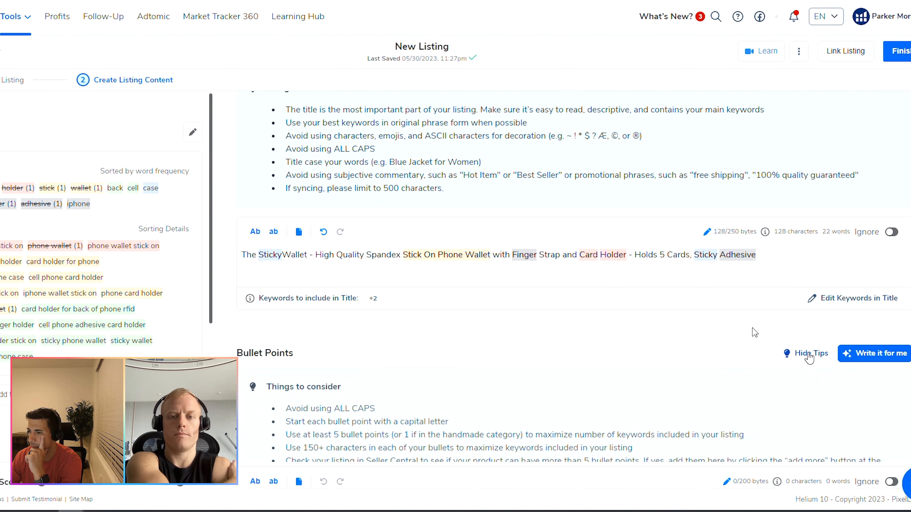
scroll(810, 355, down, 4)
drag(286, 248, 816, 356)
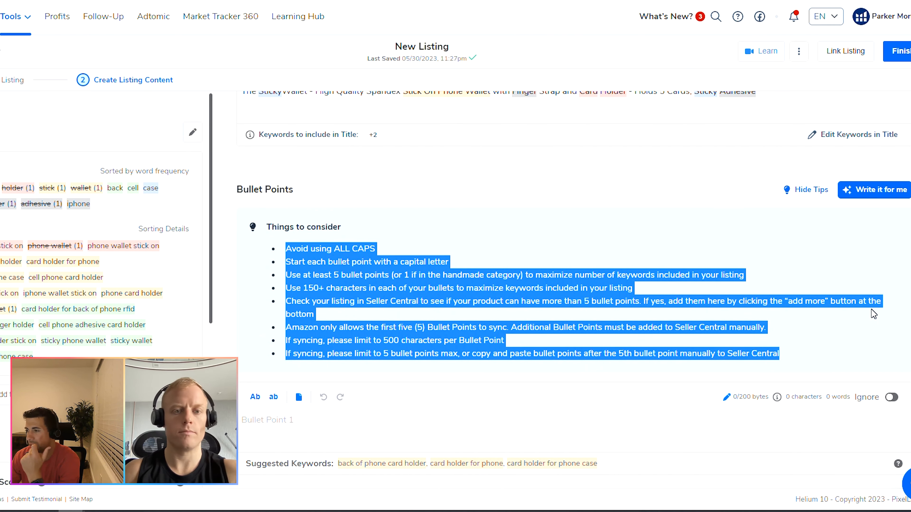
scroll(870, 309, up, 10)
scroll(871, 313, up, 3)
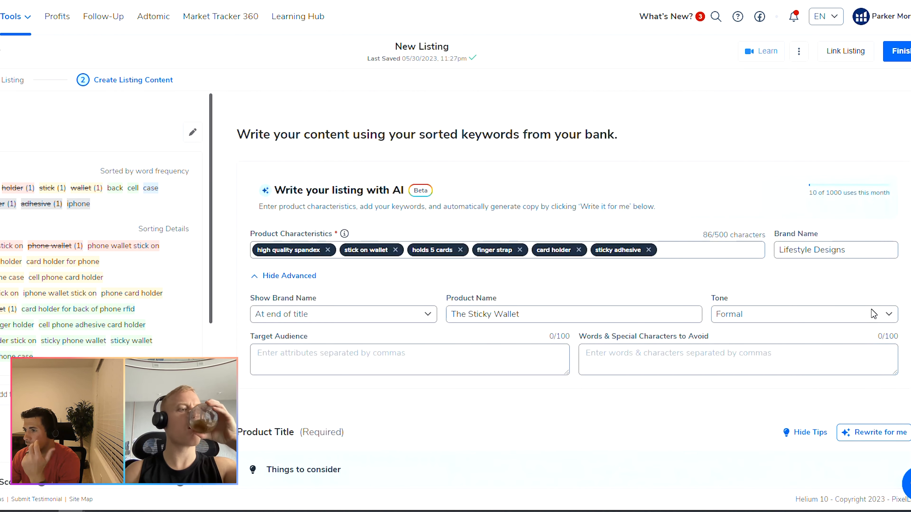
scroll(873, 314, down, 4)
scroll(873, 314, down, 7)
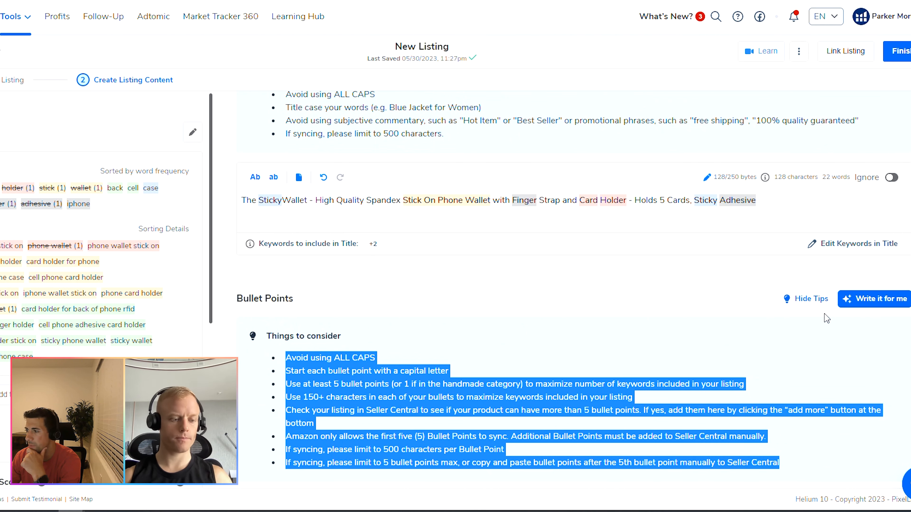
scroll(734, 280, down, 1)
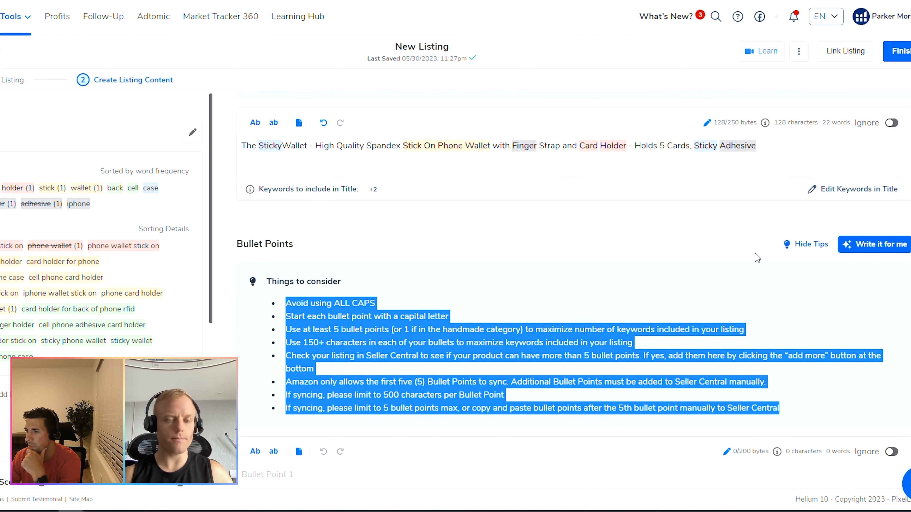
Hide the Bullet Points tips and generate AI suggestions for the bullet points, checking the suggested keywords of Bullet Point 1.
click(803, 246)
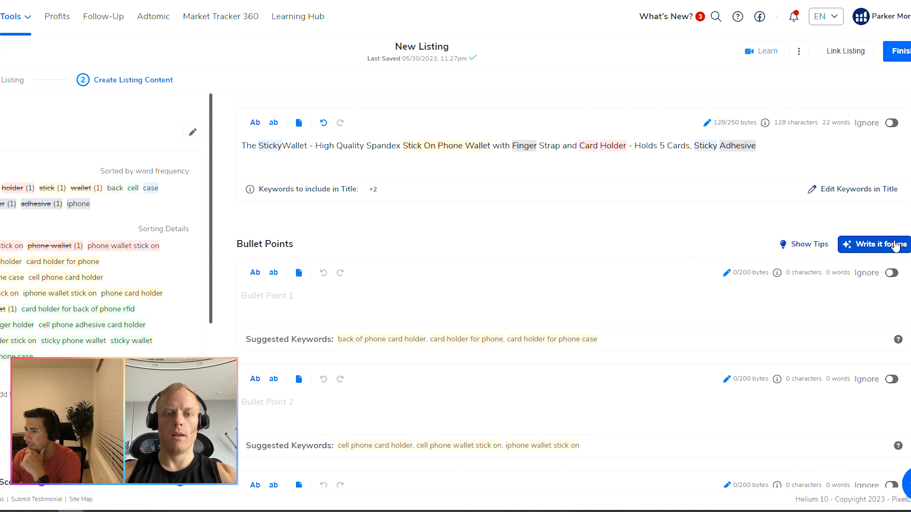
click(887, 246)
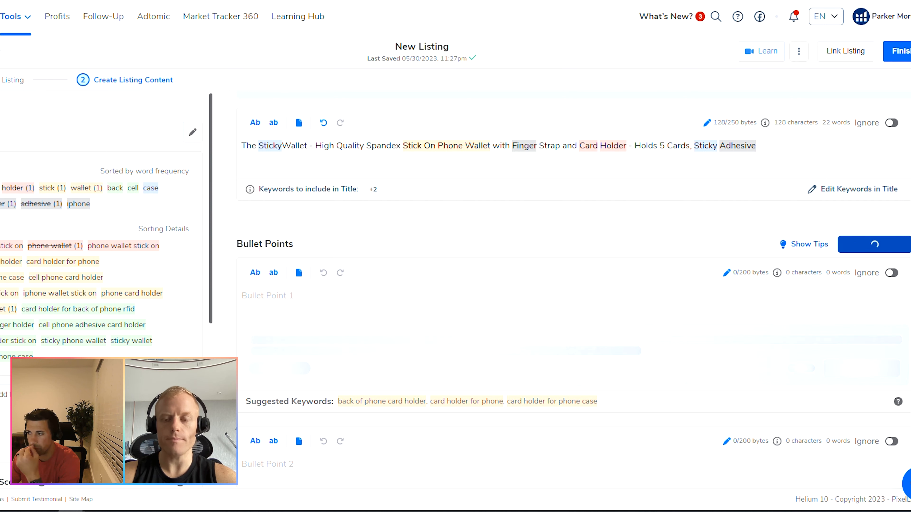
drag(606, 409, 338, 407)
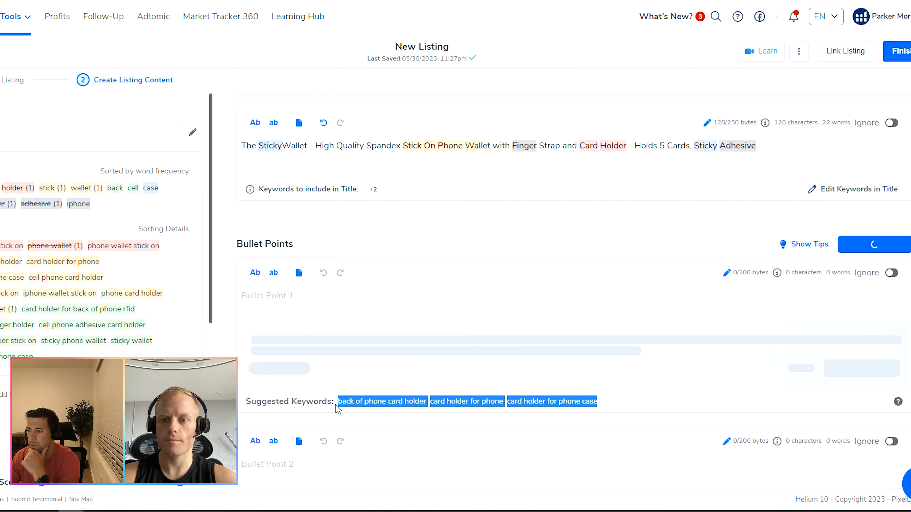
click(676, 406)
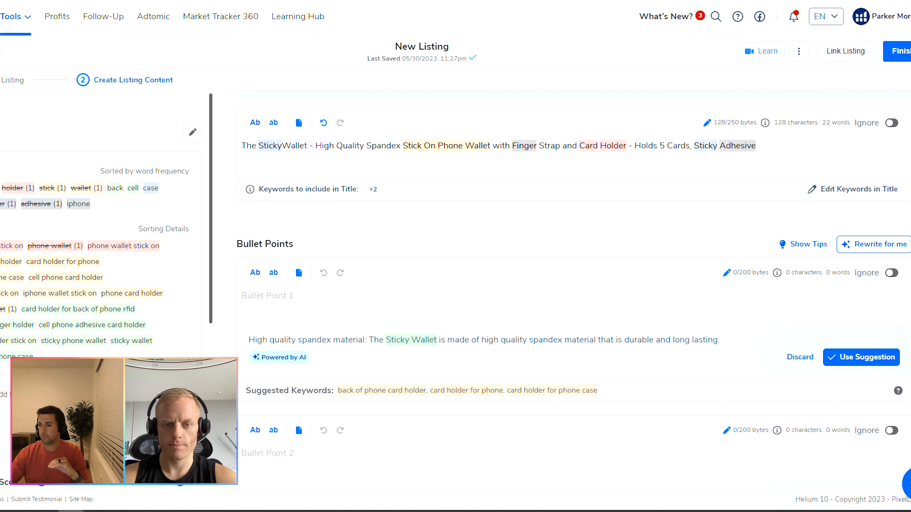
Look over the remaining listing sections, from the bullet suggestions down to Search Terms and Subject Matter.
scroll(329, 272, down, 20)
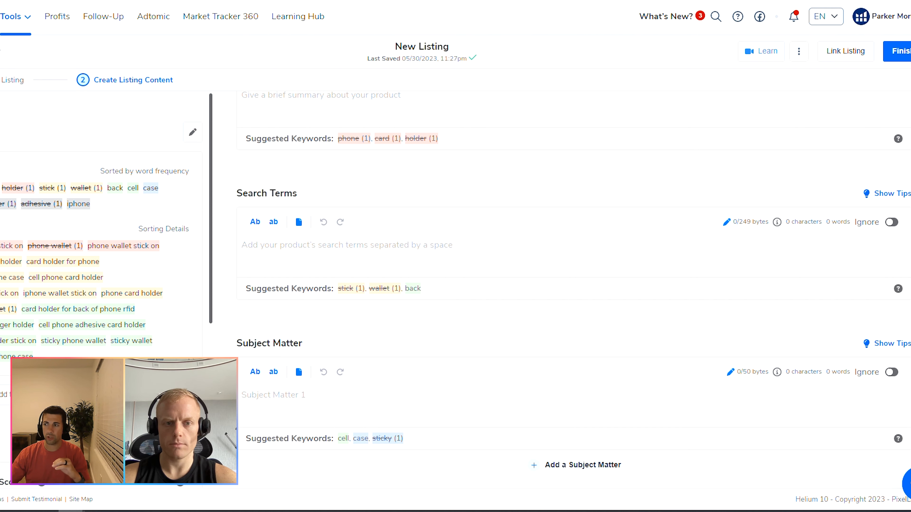
scroll(659, 319, up, 10)
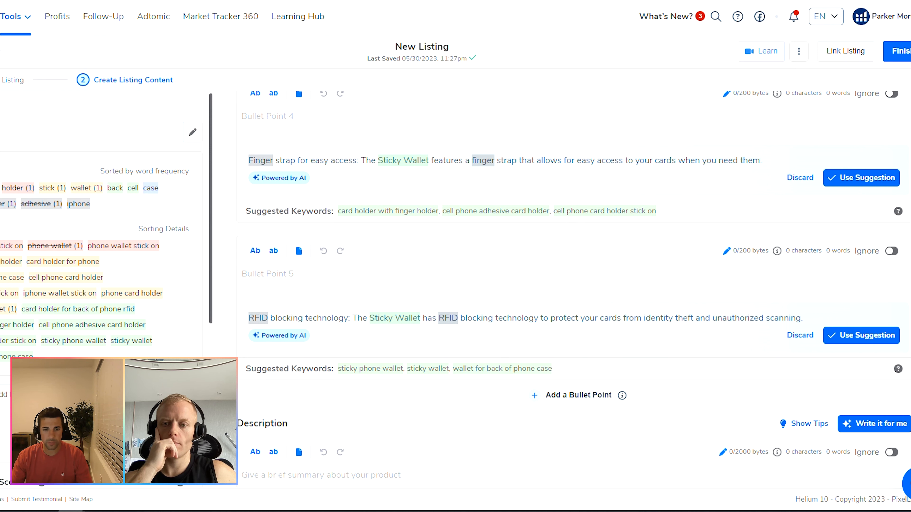
scroll(563, 230, down, 8)
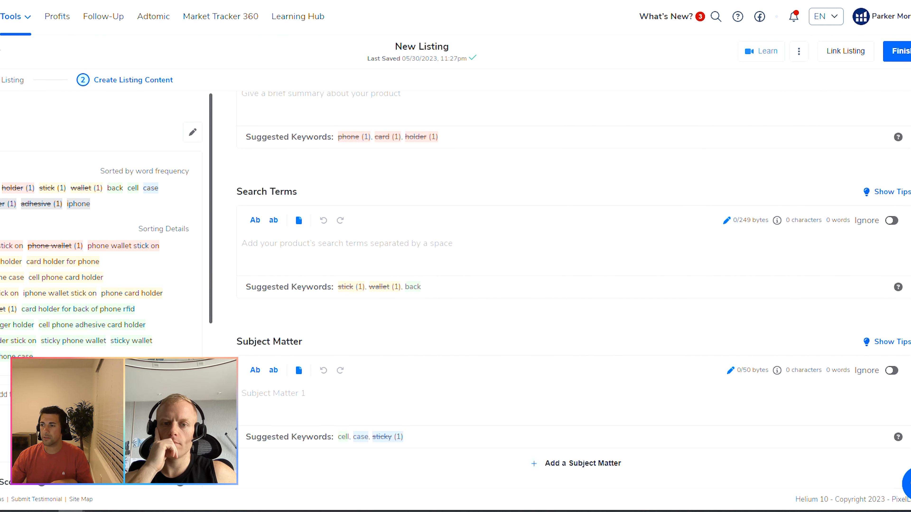
click(563, 241)
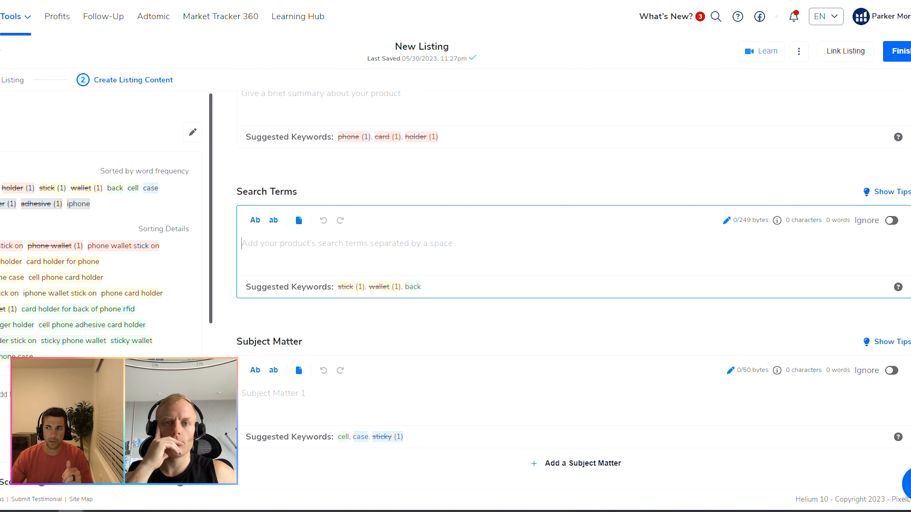
Return to the Bullet Points section and read the AI suggestion for Bullet Point 1 about the spandex material.
scroll(331, 255, up, 20)
scroll(331, 254, up, 5)
scroll(395, 294, down, 4)
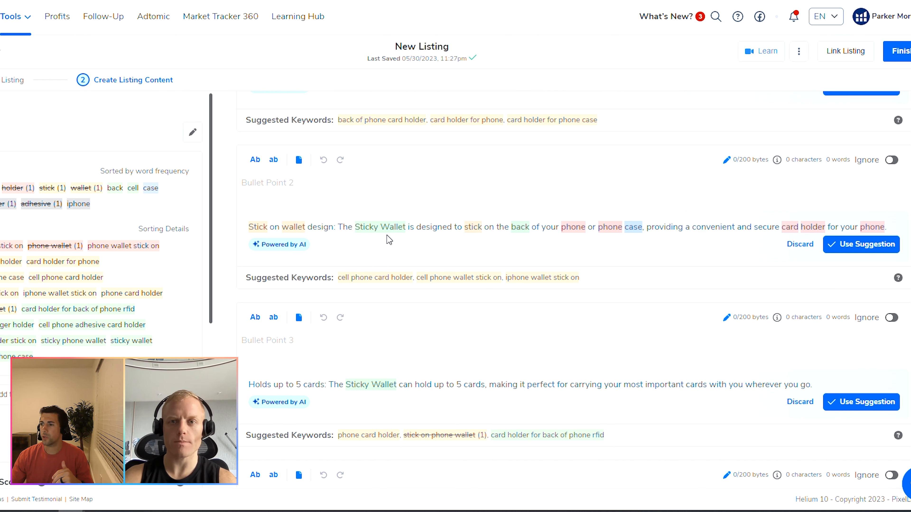
scroll(410, 243, up, 4)
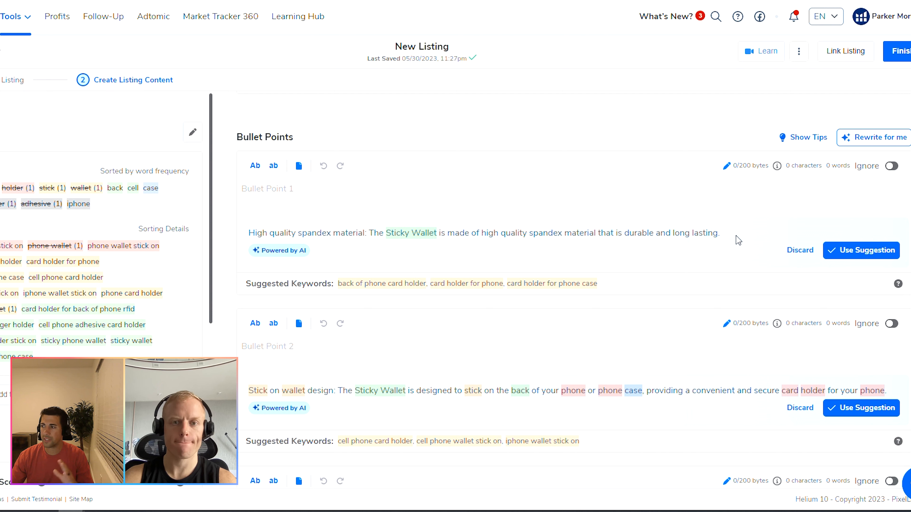
drag(721, 234, 253, 245)
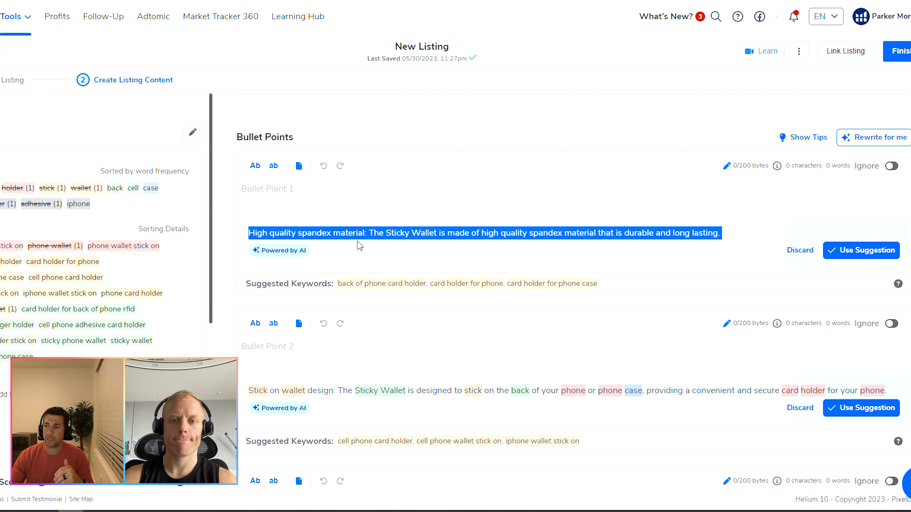
click(369, 256)
triple_click(424, 233)
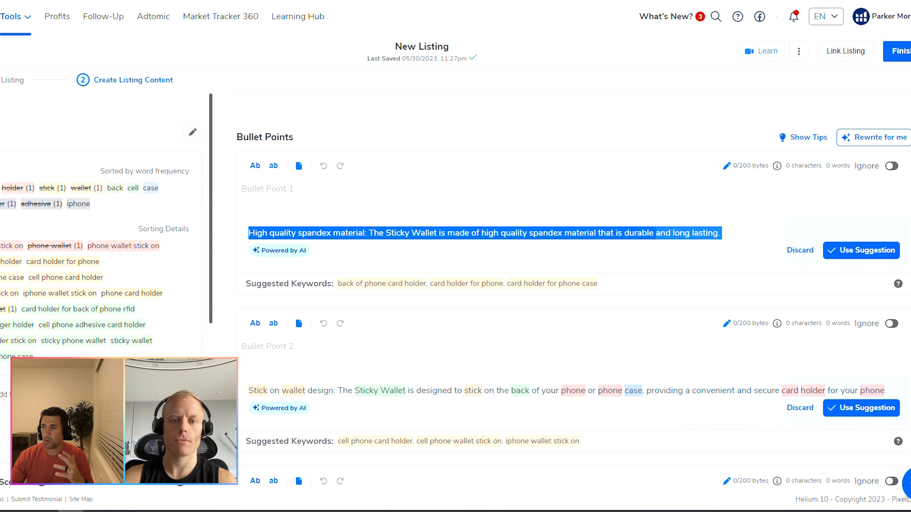
click(728, 259)
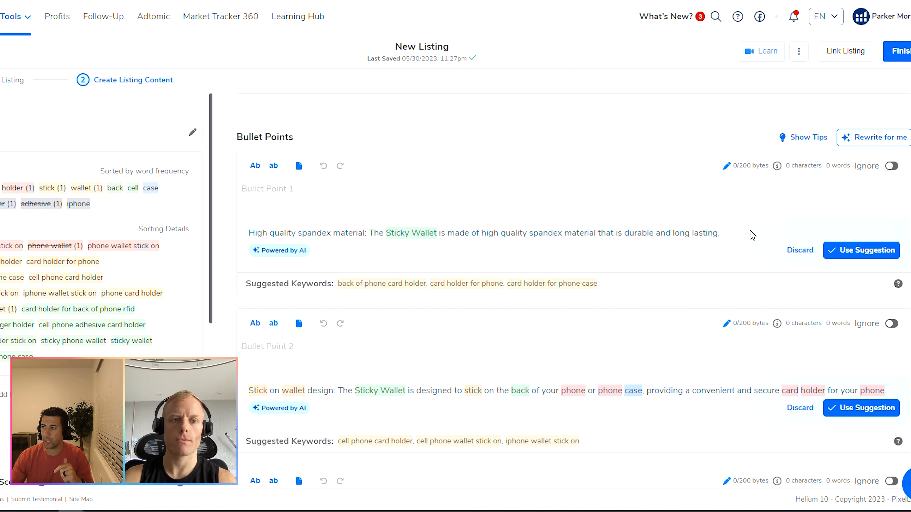
Read the AI suggestions for Bullet Point 2 on the stick-on design and Bullet Point 3 on card capacity.
scroll(728, 237, down, 2)
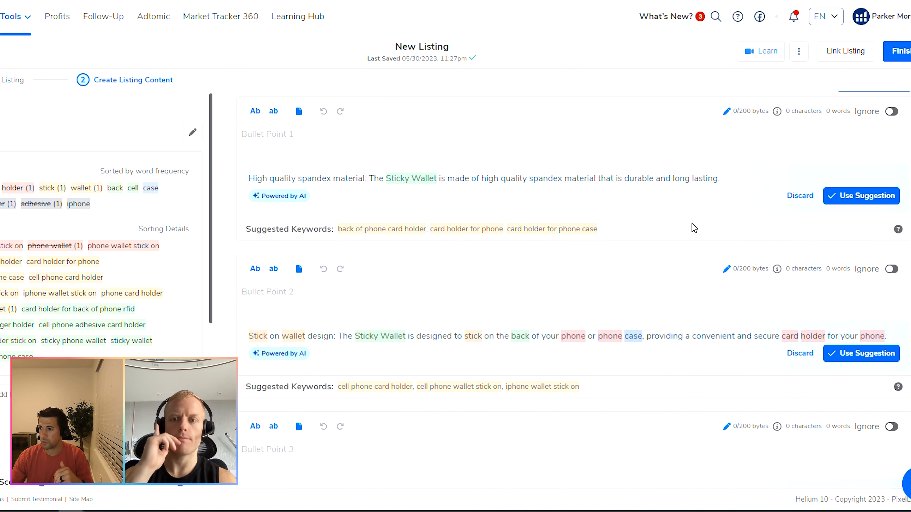
scroll(681, 230, down, 3)
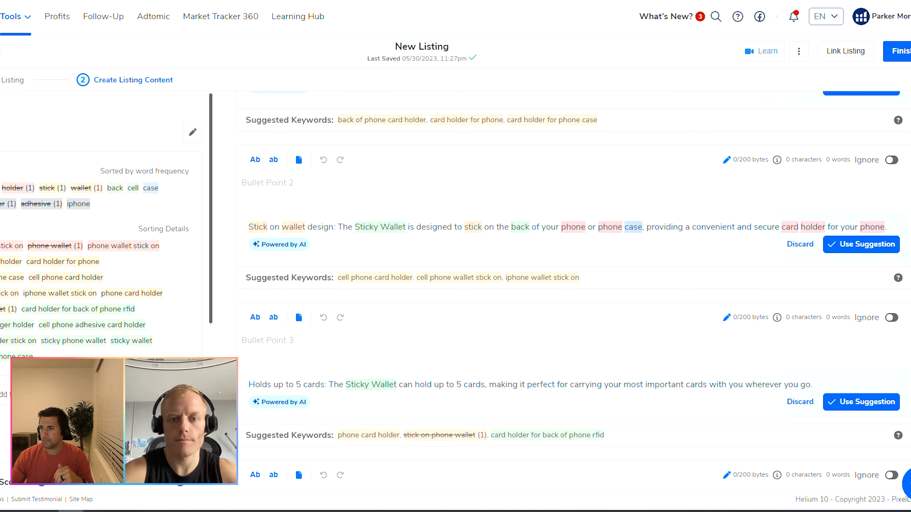
drag(249, 227, 463, 227)
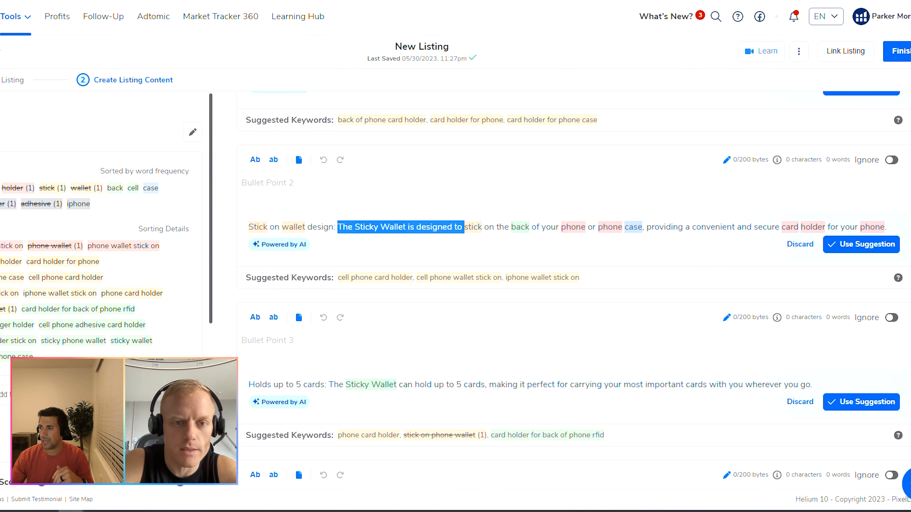
click(508, 240)
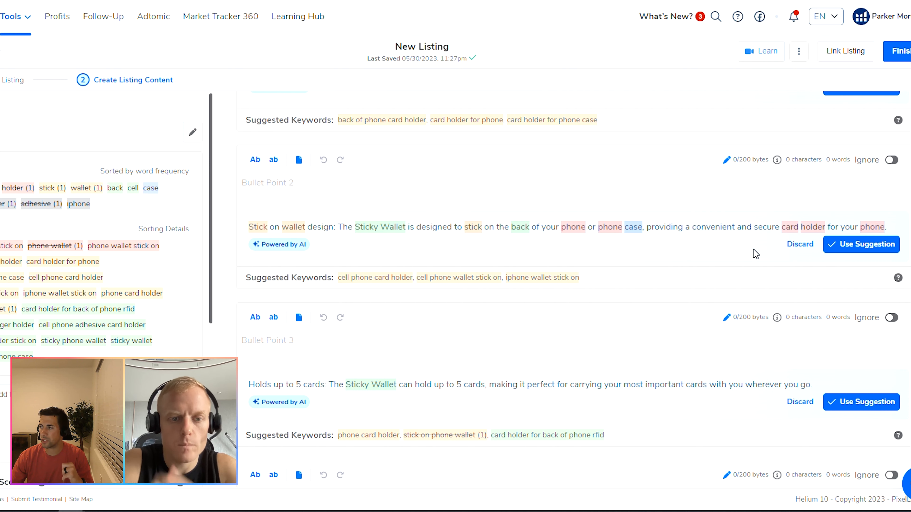
scroll(758, 242, down, 2)
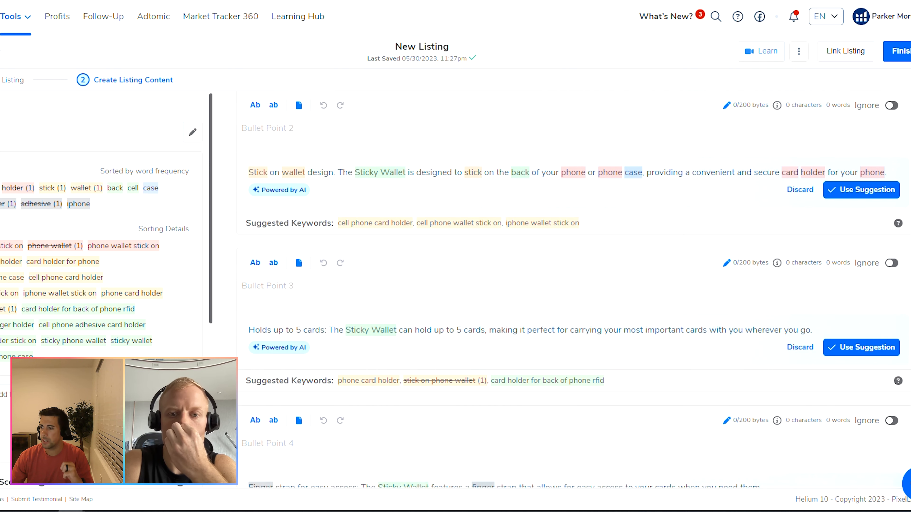
triple_click(251, 331)
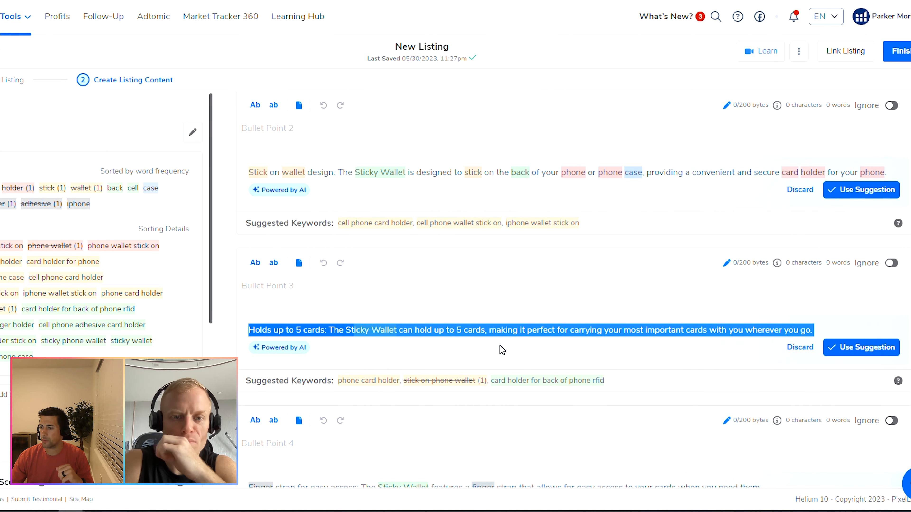
click(428, 354)
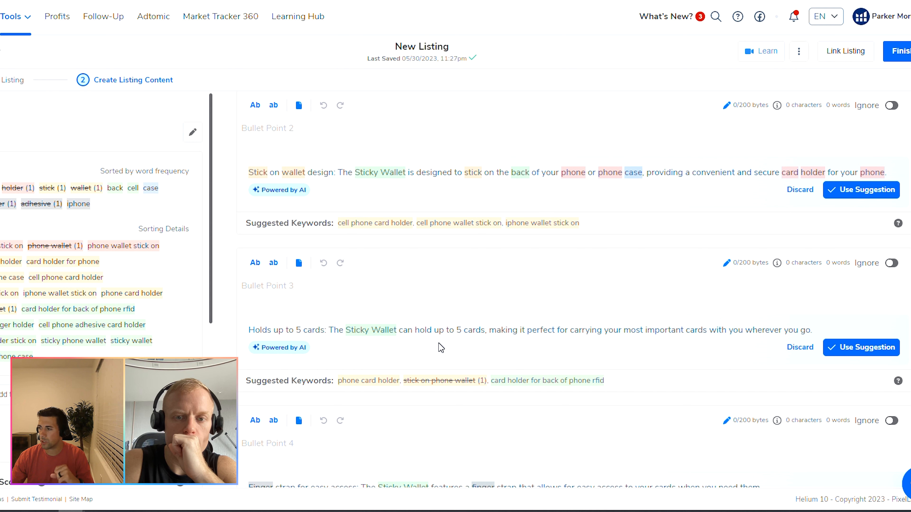
Read the AI suggestions for Bullet Points 4 and 5 and look at the Description section below them.
scroll(441, 347, down, 3)
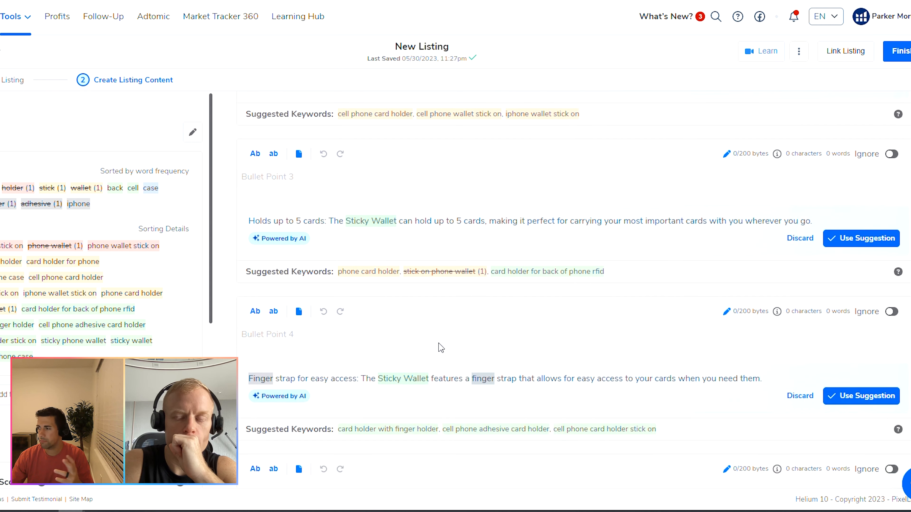
scroll(440, 347, down, 2)
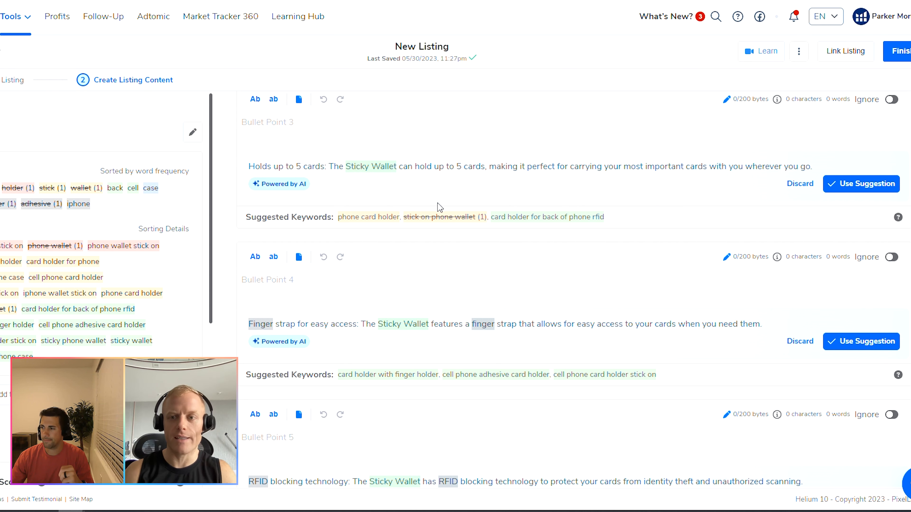
scroll(437, 203, down, 2)
scroll(588, 258, down, 2)
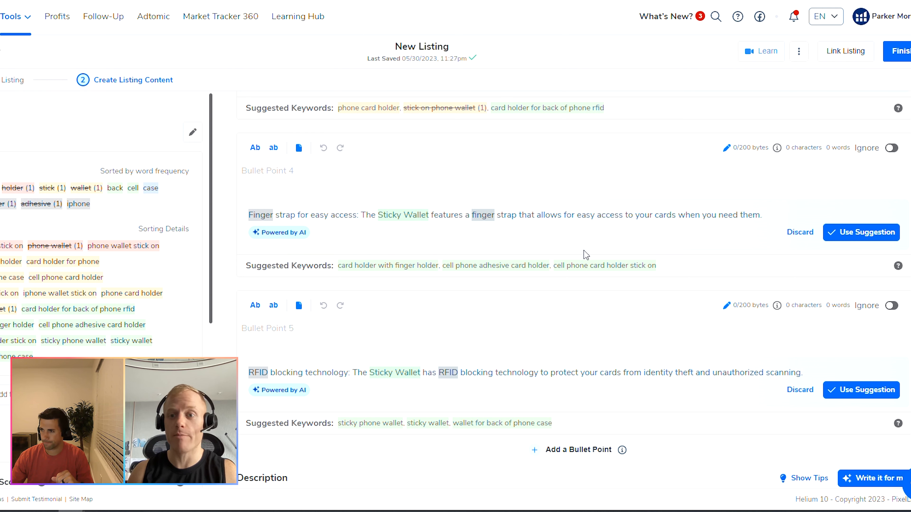
scroll(586, 255, down, 4)
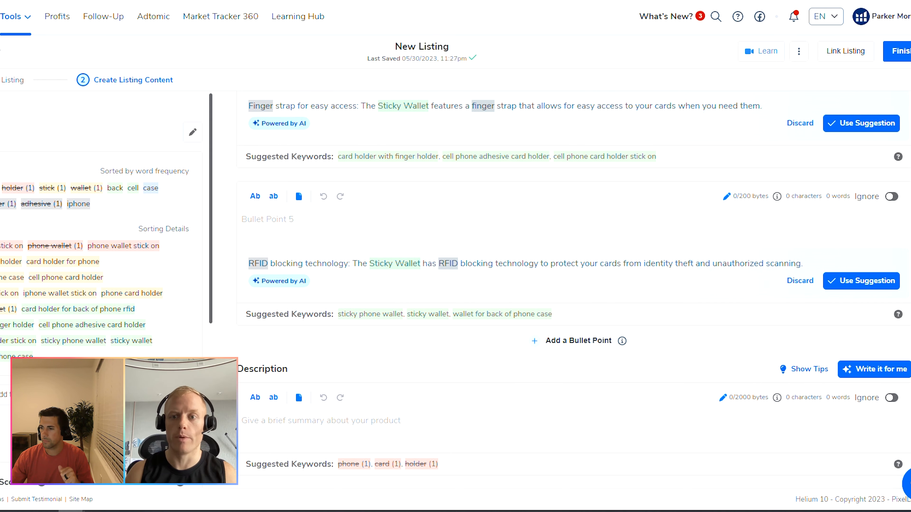
scroll(544, 270, down, 3)
scroll(545, 270, up, 2)
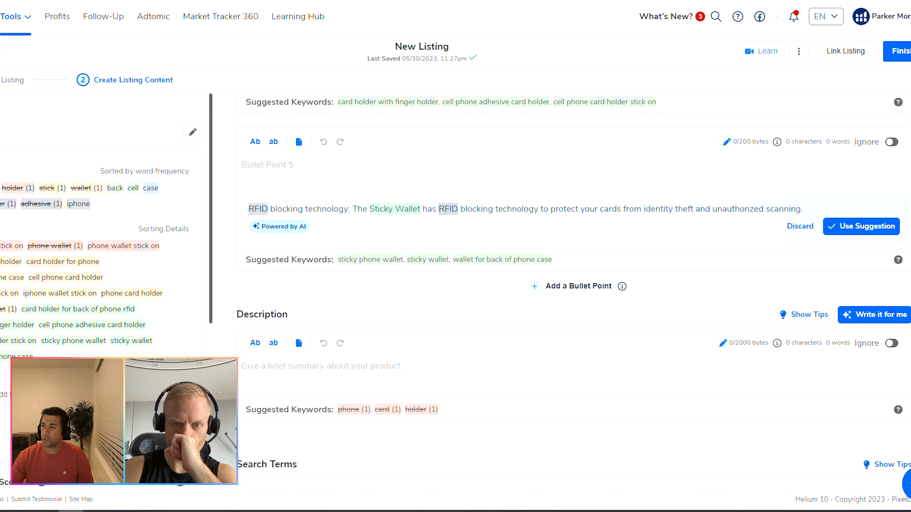
Check how "Sticky Wallet" is used in the Bullet Point 5, 4 and 3 suggestions against the Keyword Bank.
scroll(329, 308, up, 3)
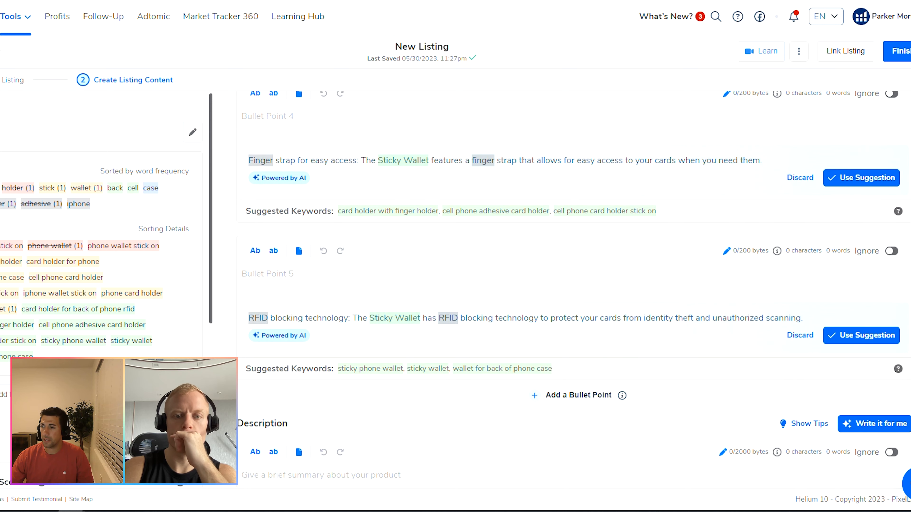
drag(362, 318, 422, 318)
scroll(427, 316, up, 3)
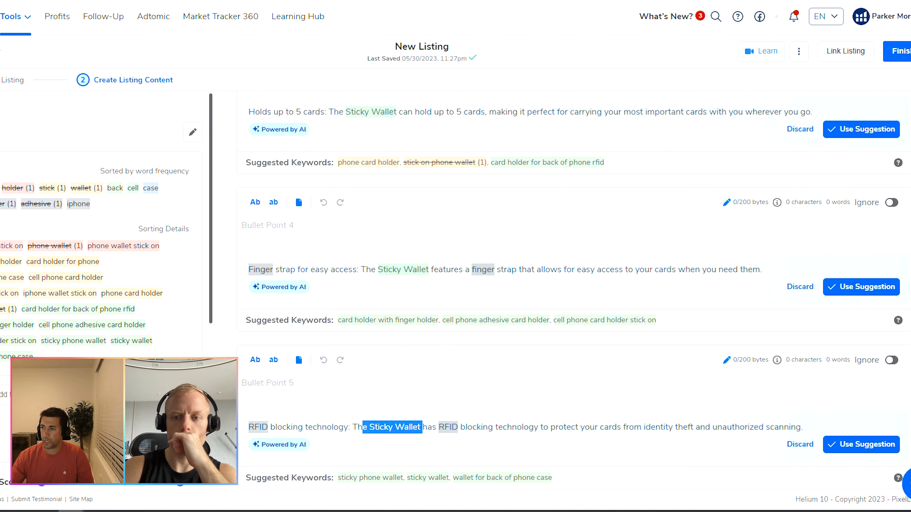
drag(378, 269, 413, 269)
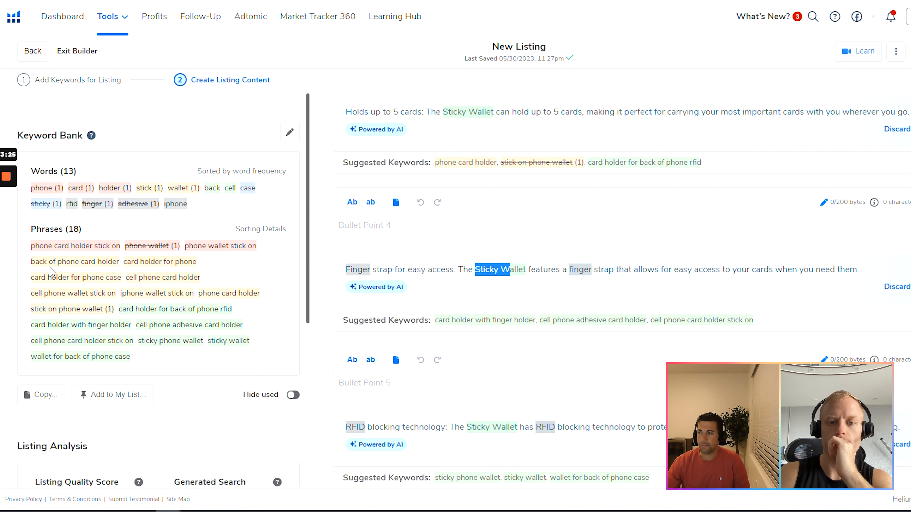
scroll(579, 282, up, 1)
scroll(581, 287, up, 5)
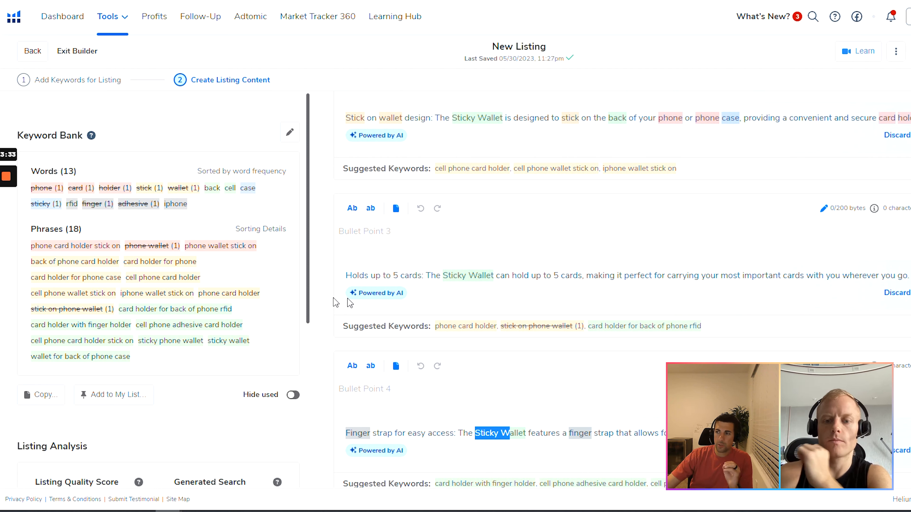
Look over the bullet point suggestions, the empty Search Terms and Subject Matter sections, and the AI listing settings.
scroll(348, 303, up, 5)
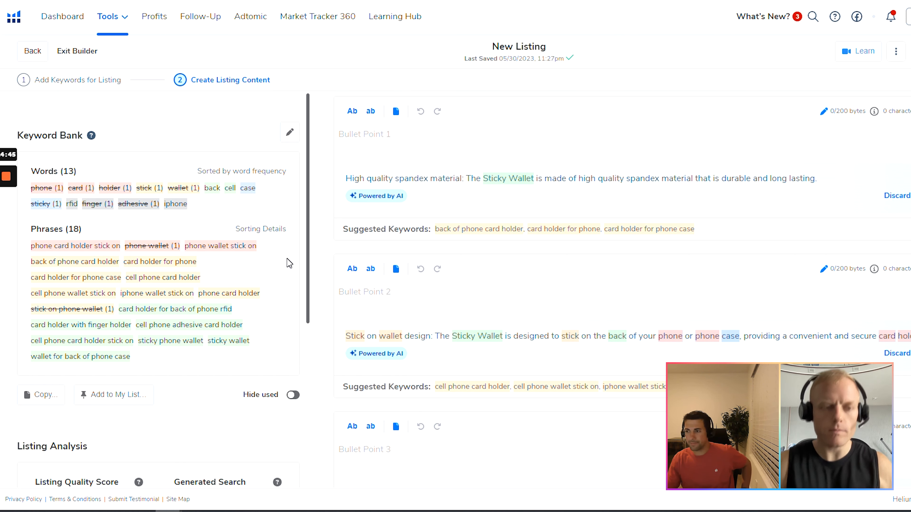
scroll(339, 257, down, 15)
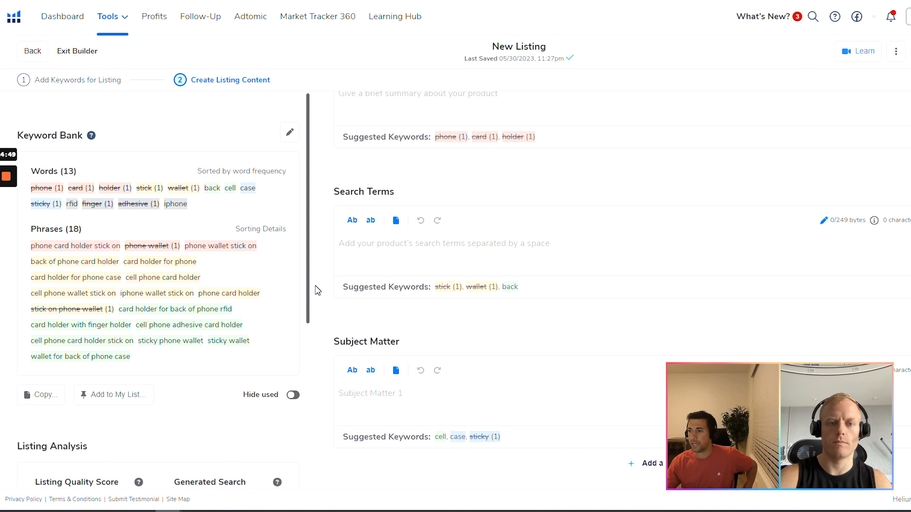
scroll(421, 359, up, 15)
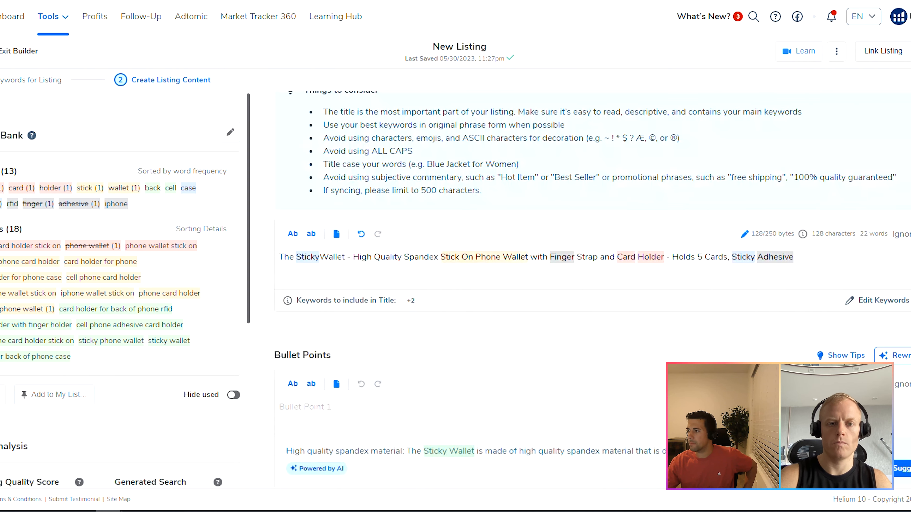
scroll(370, 359, up, 5)
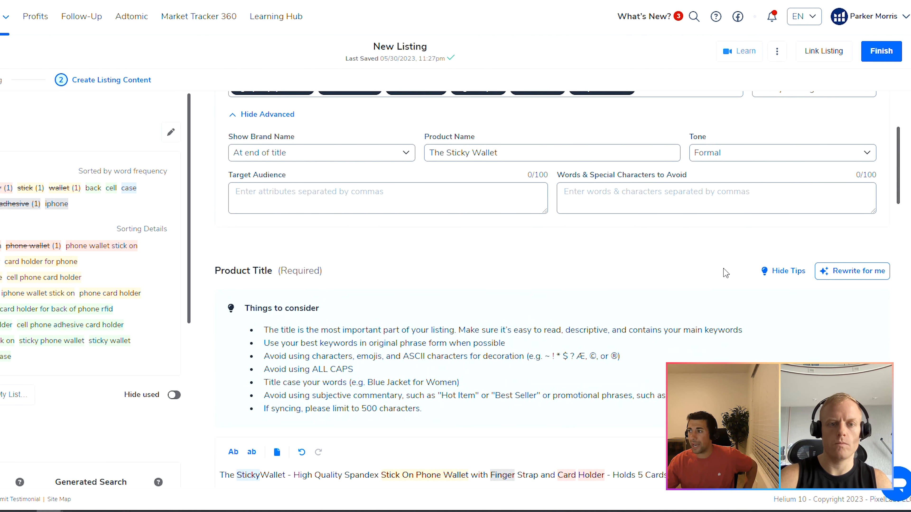
scroll(681, 262, up, 3)
scroll(753, 266, down, 3)
scroll(762, 266, up, 5)
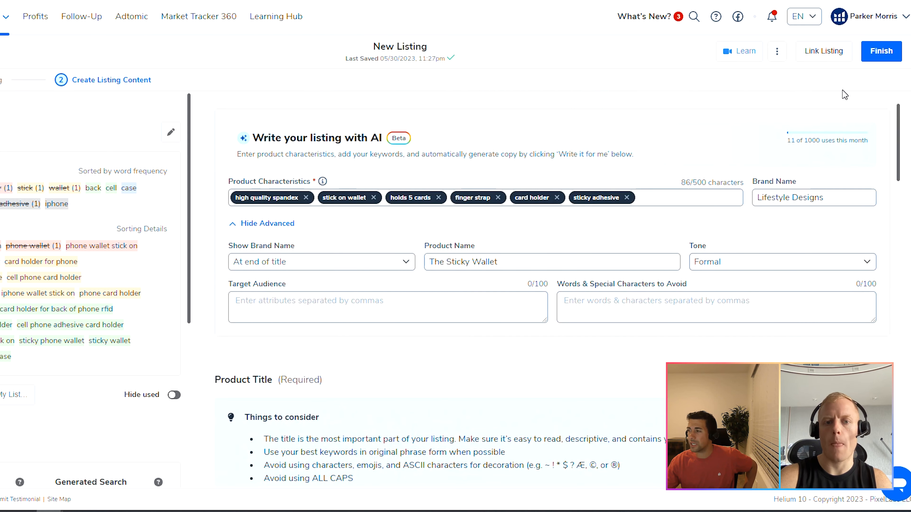
scroll(735, 118, up, 2)
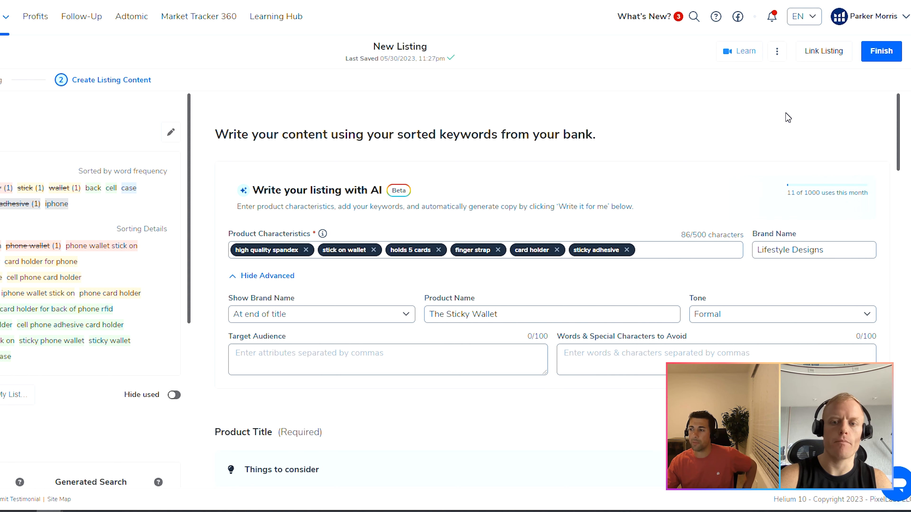
Generate a new AI rewrite of the Product Title.
scroll(786, 115, down, 6)
scroll(735, 286, down, 3)
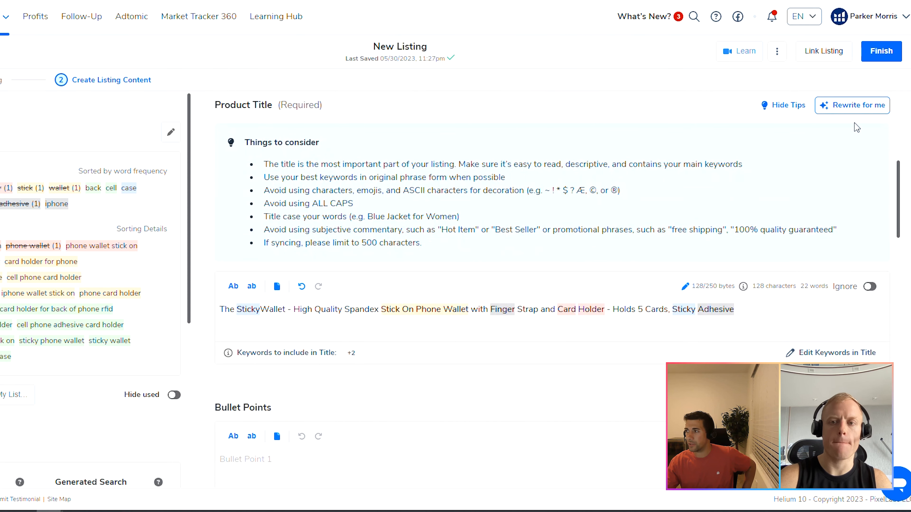
click(875, 107)
scroll(599, 212, down, 1)
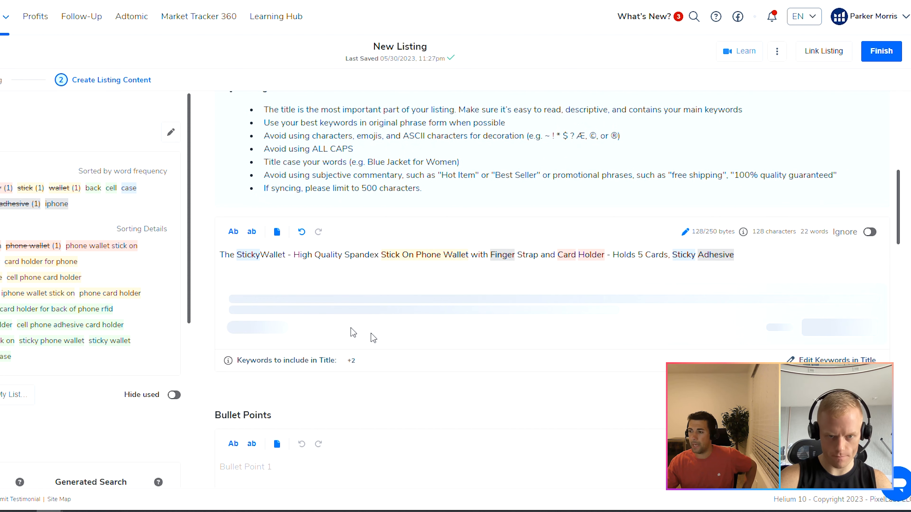
Read the AI title suggestion starting with "High Quality Spandex Stick On Phone Wallet" and use it as the product title.
drag(227, 299, 500, 299)
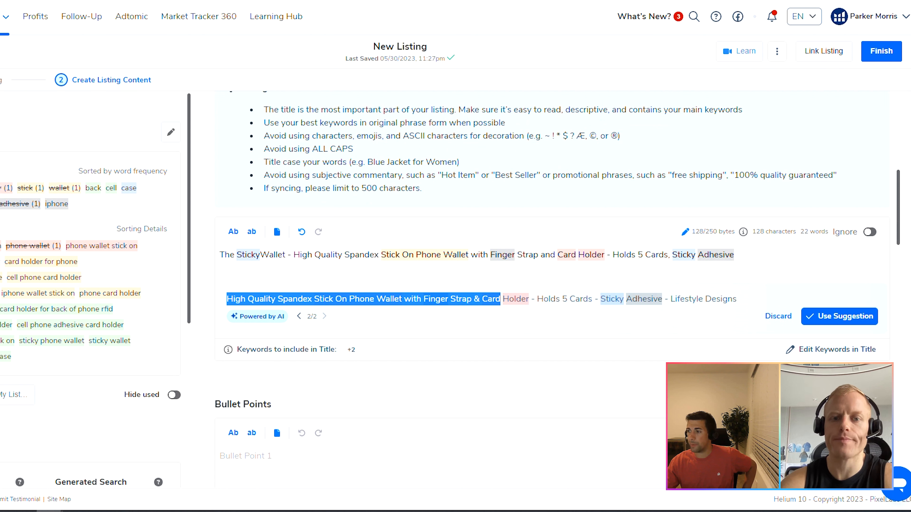
click(494, 312)
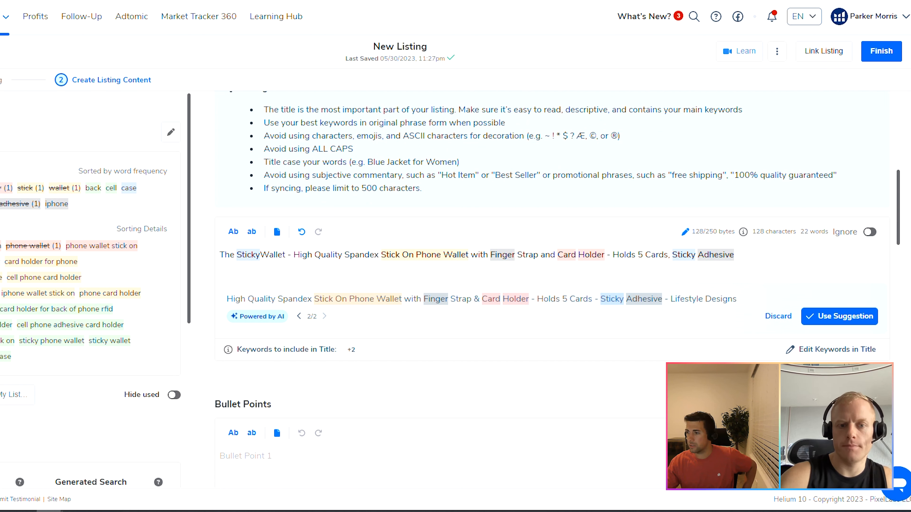
drag(314, 299, 653, 299)
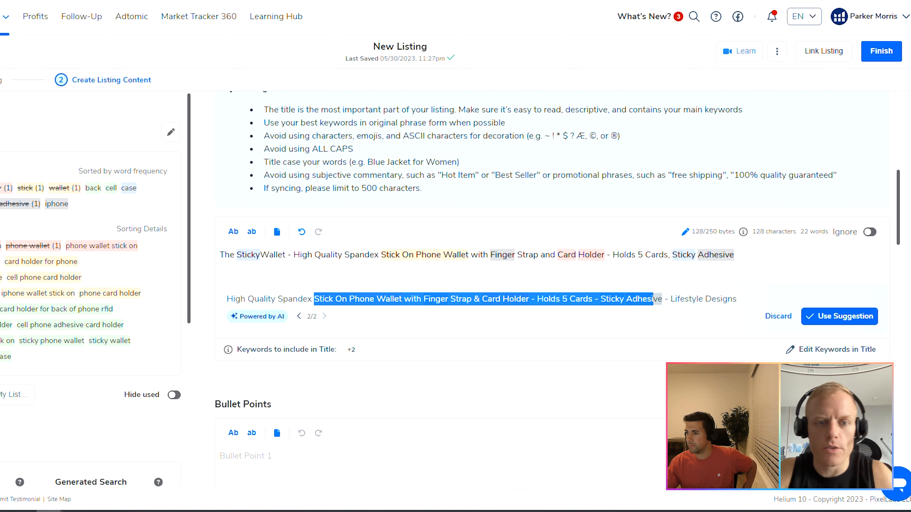
click(625, 319)
scroll(625, 319, down, 5)
scroll(625, 319, up, 5)
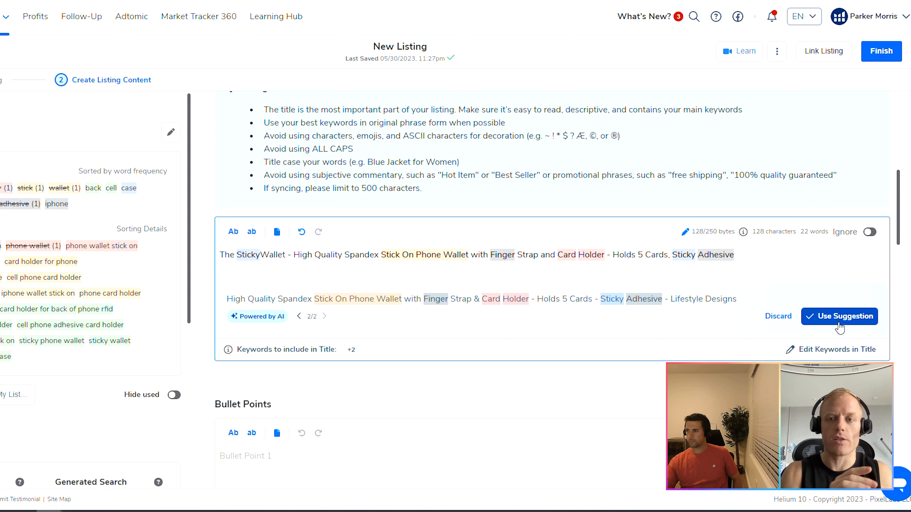
click(825, 316)
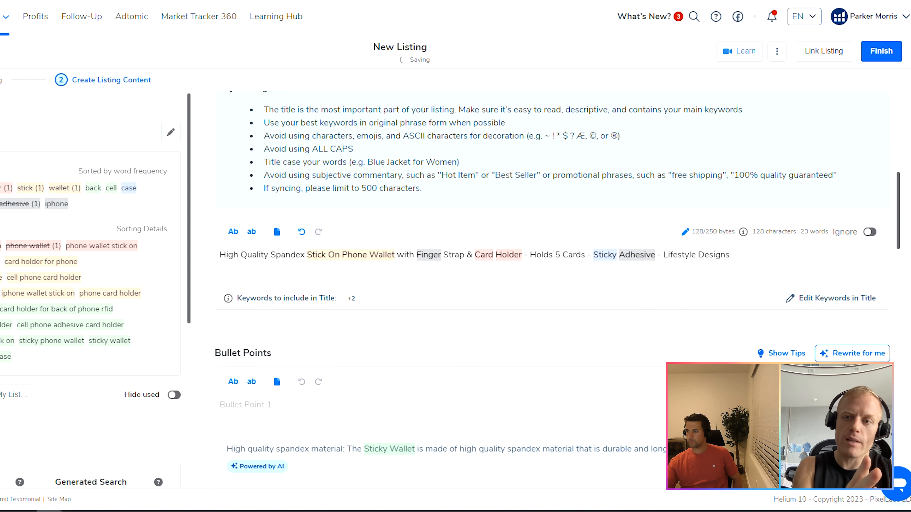
Remove the "&" and the extra space between "Strap" and "Card Holder" in the product title.
click(472, 255)
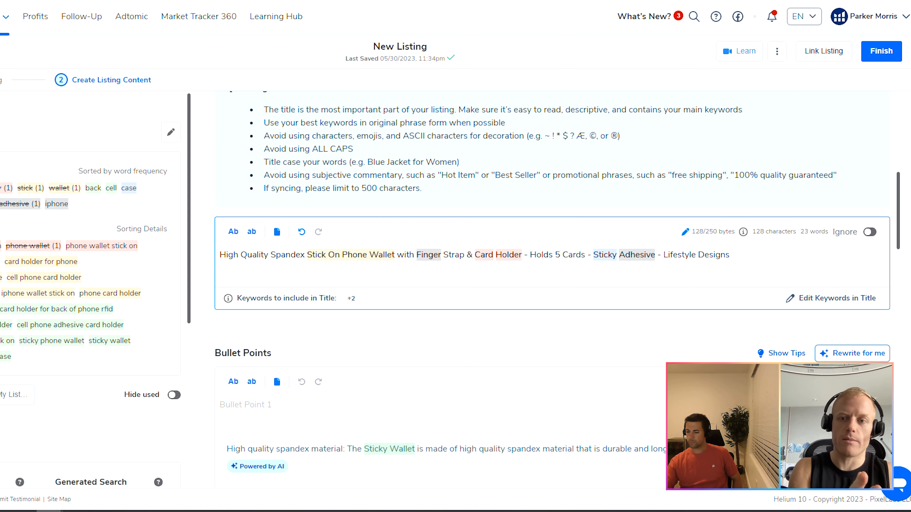
key(BackSpace)
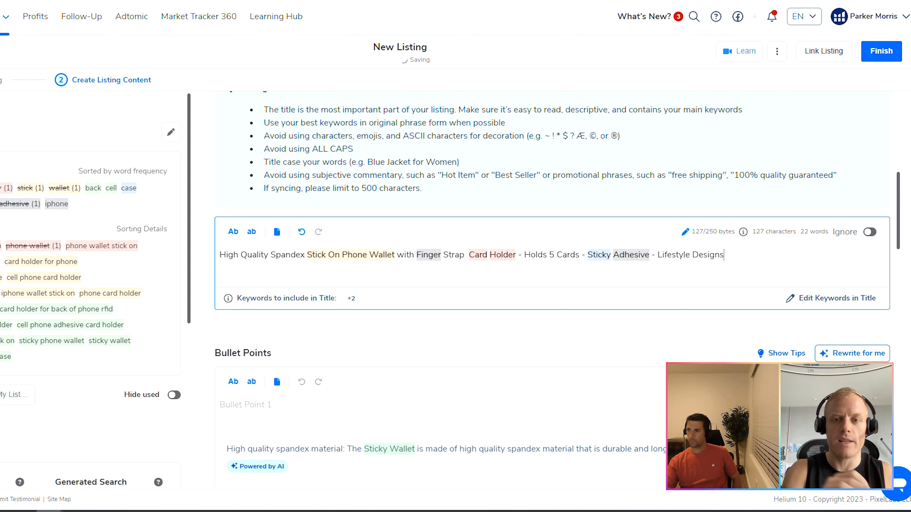
key(BackSpace)
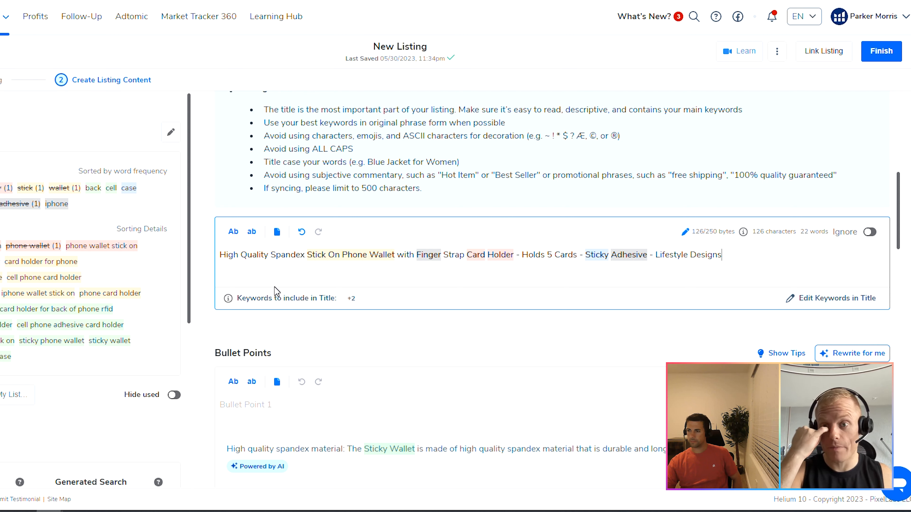
click(436, 335)
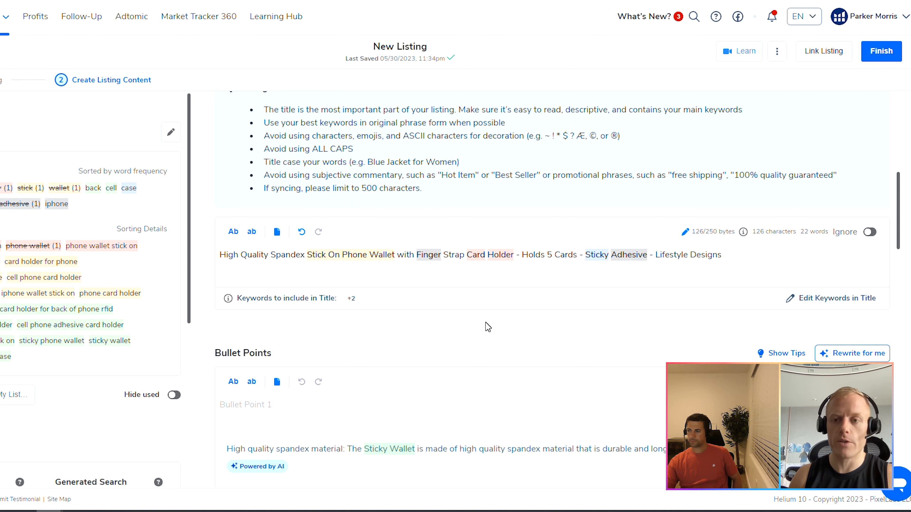
scroll(488, 327, down, 2)
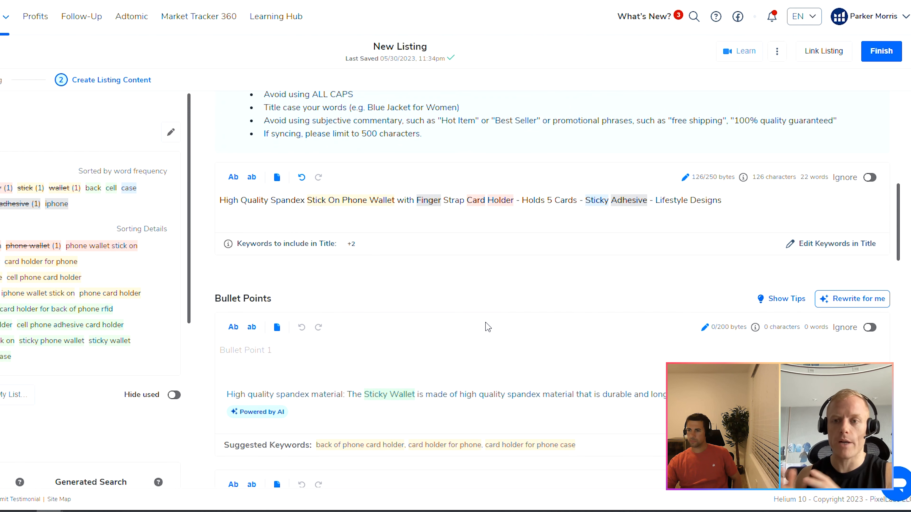
scroll(487, 327, up, 2)
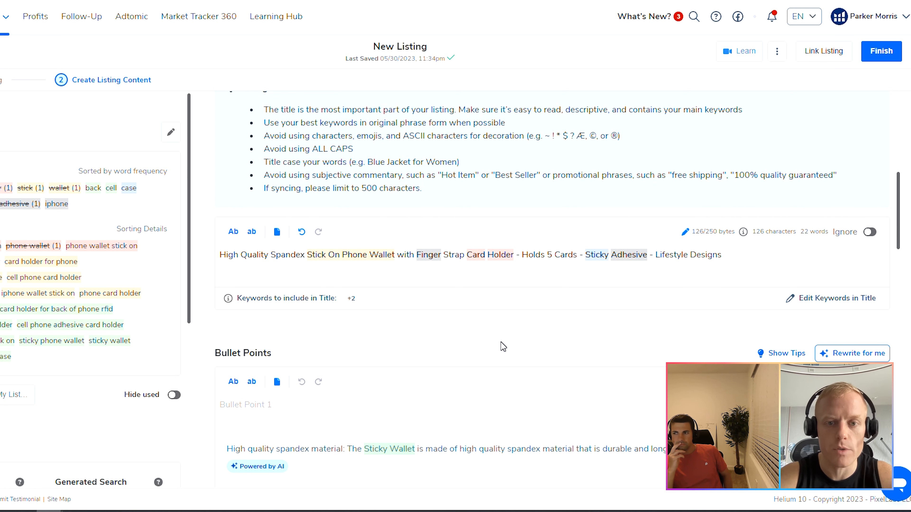
Accept the AI suggestions for Bullet Points 1 to 5.
scroll(215, 264, down, 5)
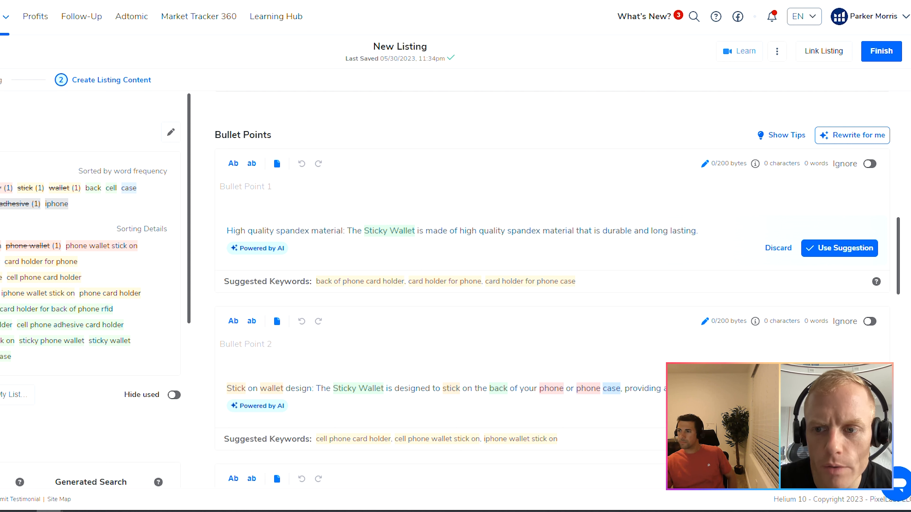
click(842, 250)
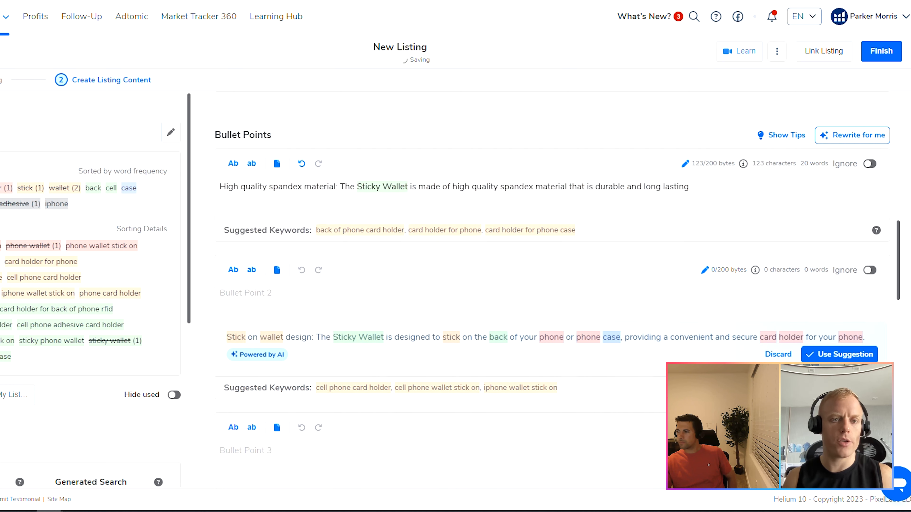
click(810, 354)
scroll(824, 323, down, 3)
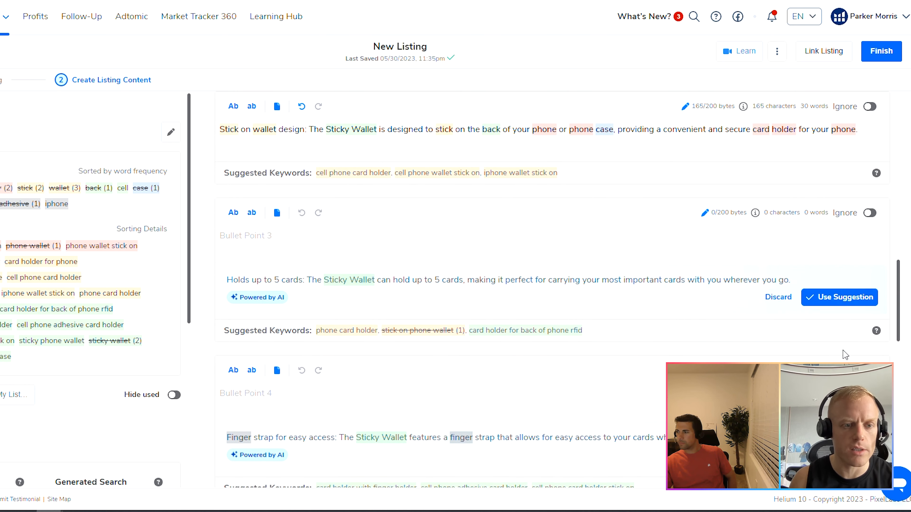
click(860, 298)
scroll(860, 297, down, 4)
click(847, 244)
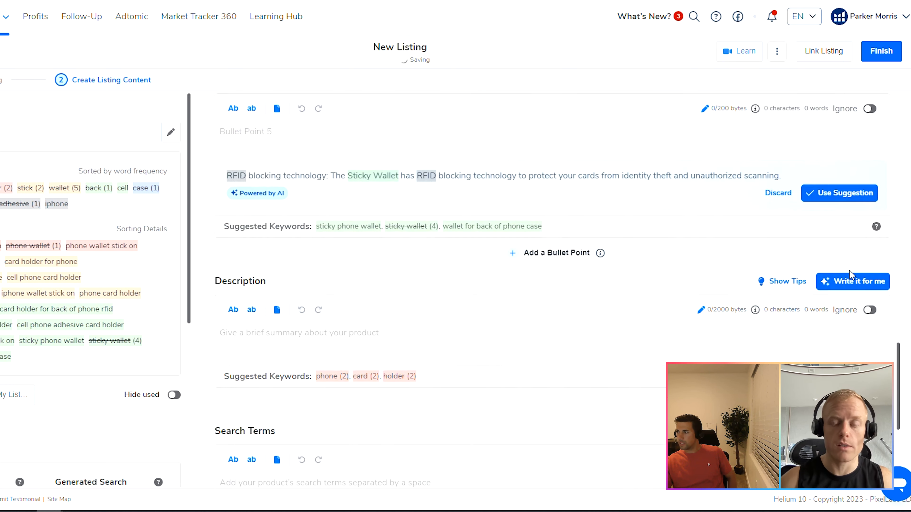
click(843, 183)
Generate an AI product description, check the Listing Analysis scores, and accept the suggested description.
click(853, 220)
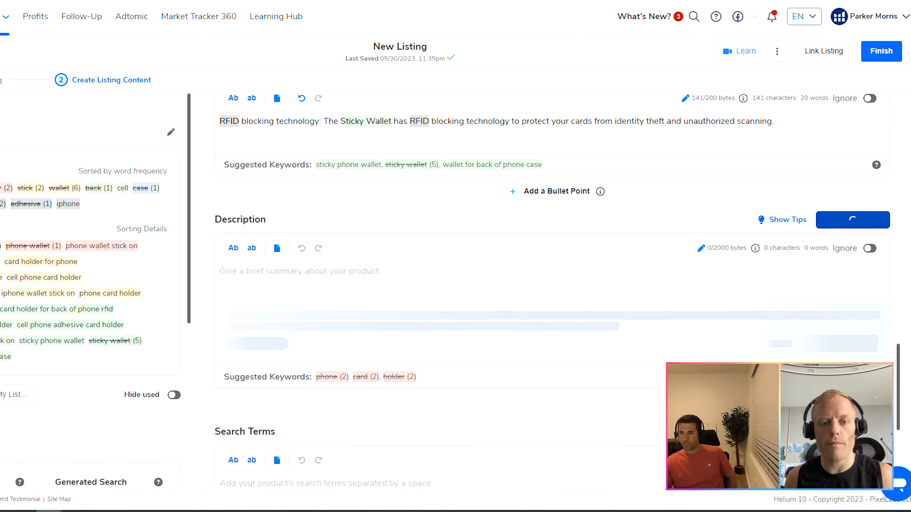
scroll(109, 394, down, 6)
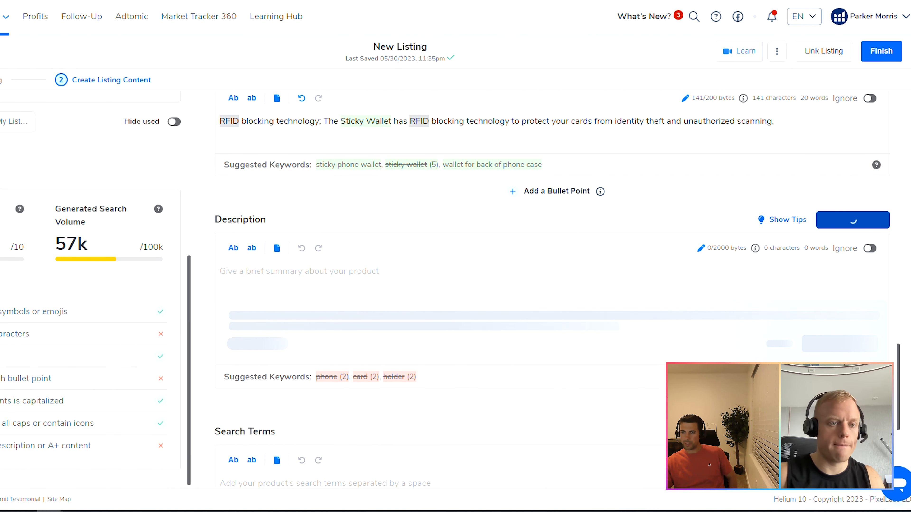
scroll(89, 287, up, 1)
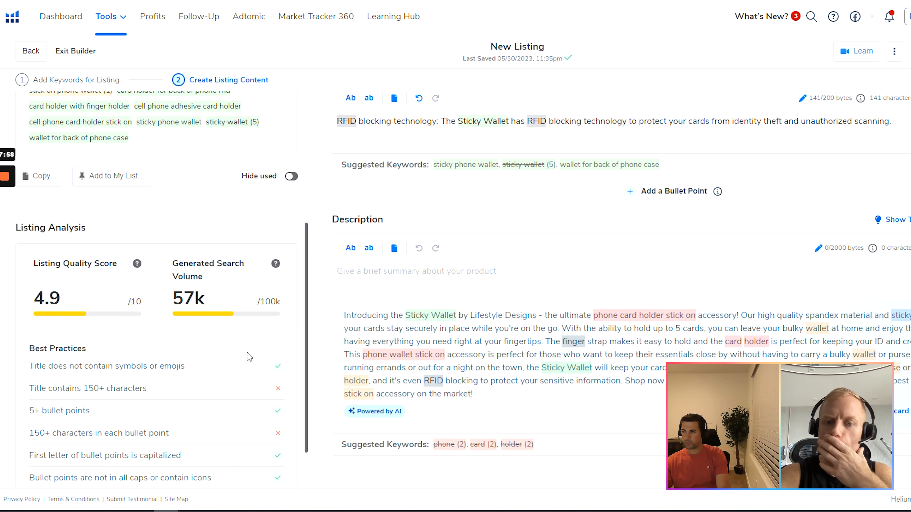
scroll(477, 262, down, 5)
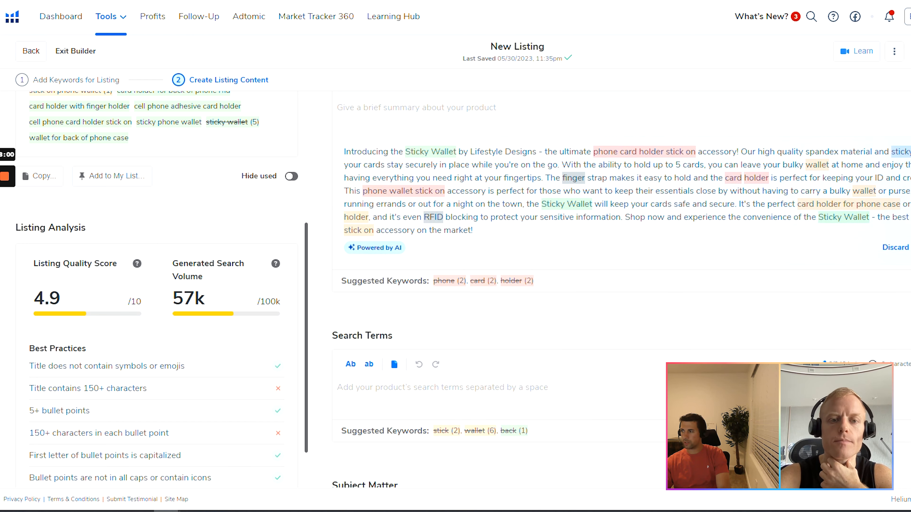
click(910, 247)
Paste the copied keyword string starting with "phone wallet stick card holder case credit cell sticky back magnetic" into Search Terms.
scroll(395, 276, down, 1)
click(392, 263)
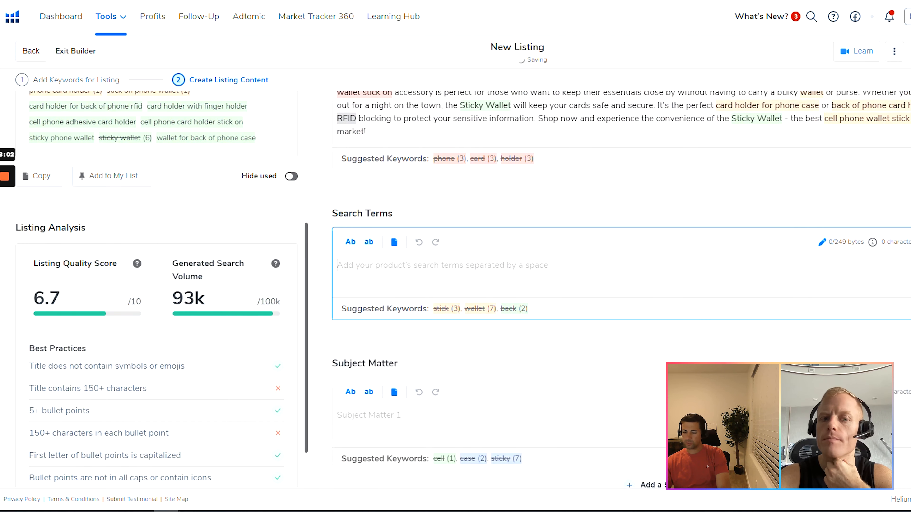
key(ctrl+v)
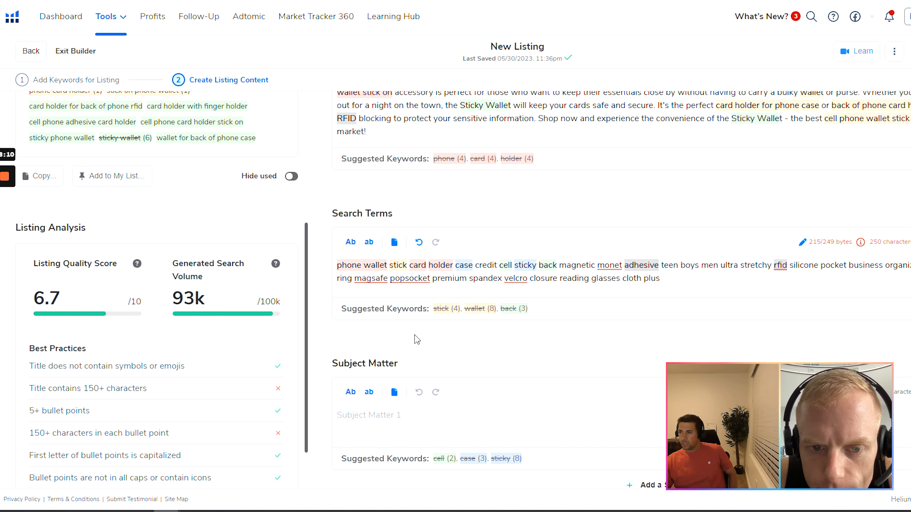
Check the "Title contains 150+ characters" and "150+ characters in each bullet point" best practices against the listing.
scroll(294, 318, down, 2)
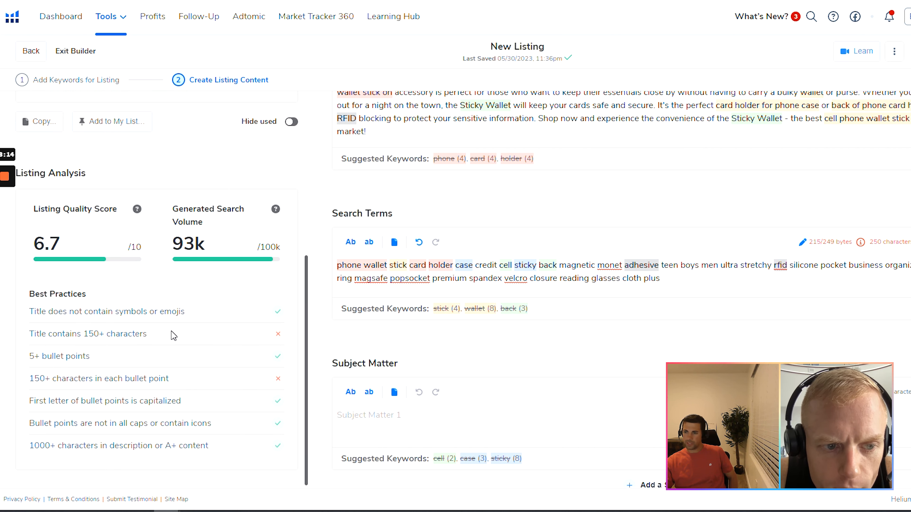
drag(169, 335, 28, 334)
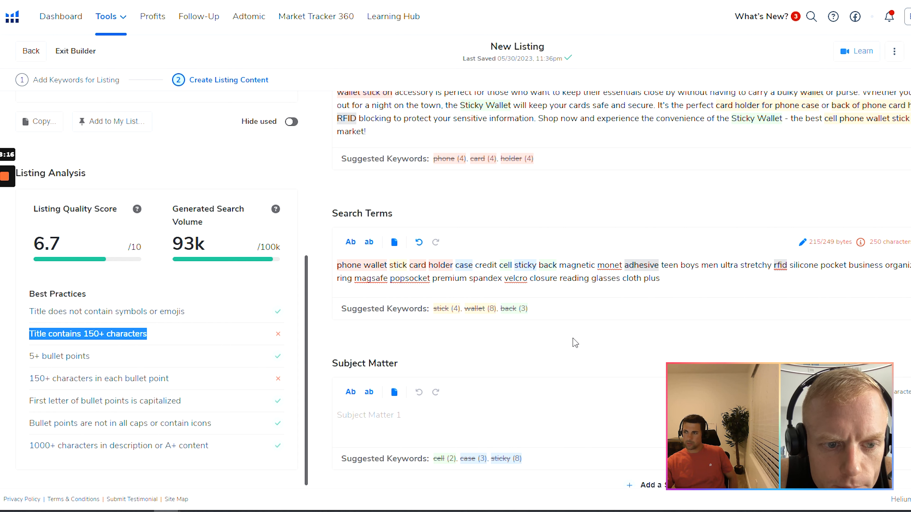
scroll(575, 342, up, 15)
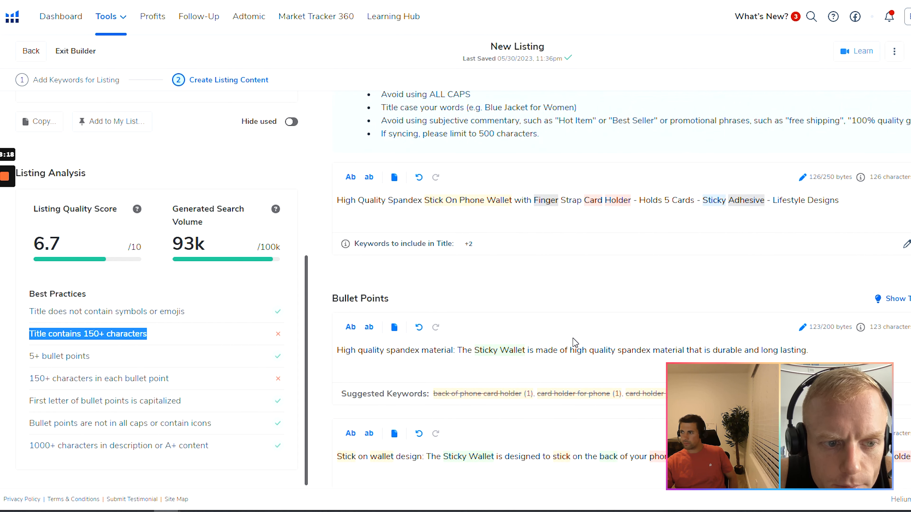
scroll(575, 343, down, 15)
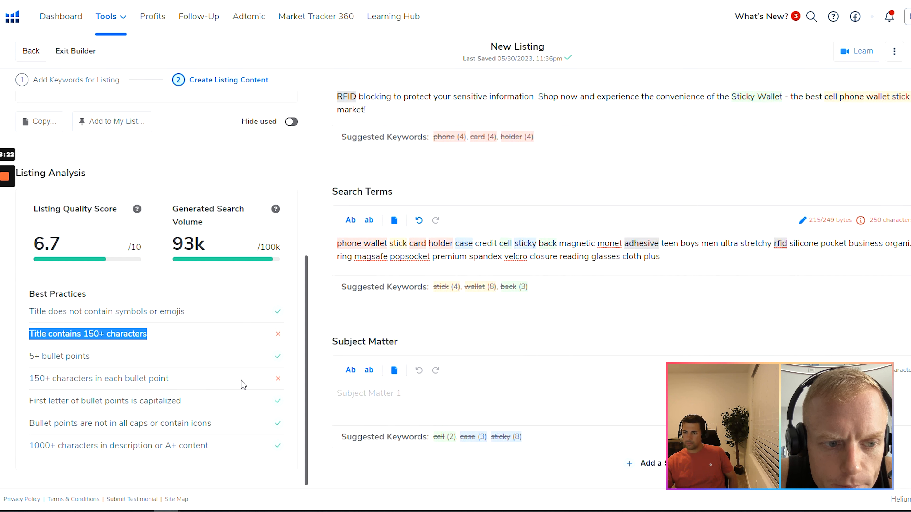
click(270, 379)
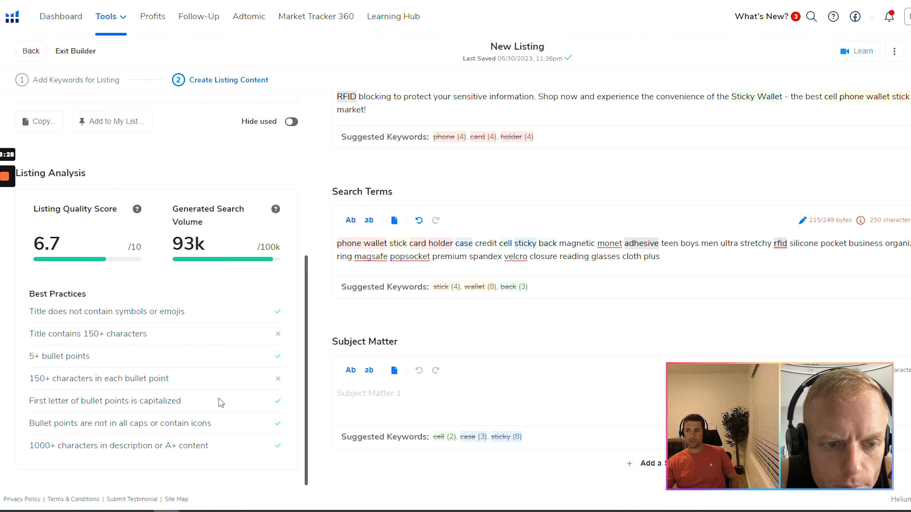
scroll(221, 368, up, 3)
scroll(221, 370, down, 3)
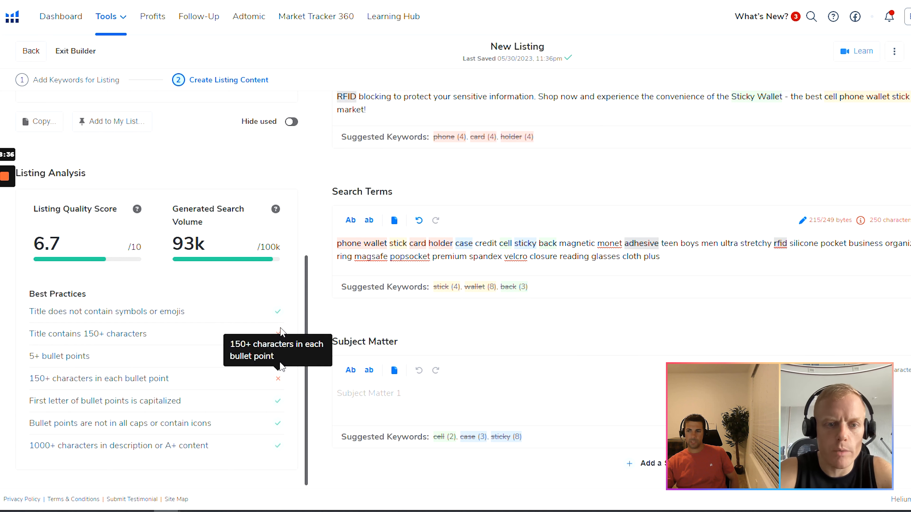
Add Subject Matter fields below Search Terms until Subject Matter 1 through 5 are available.
click(337, 394)
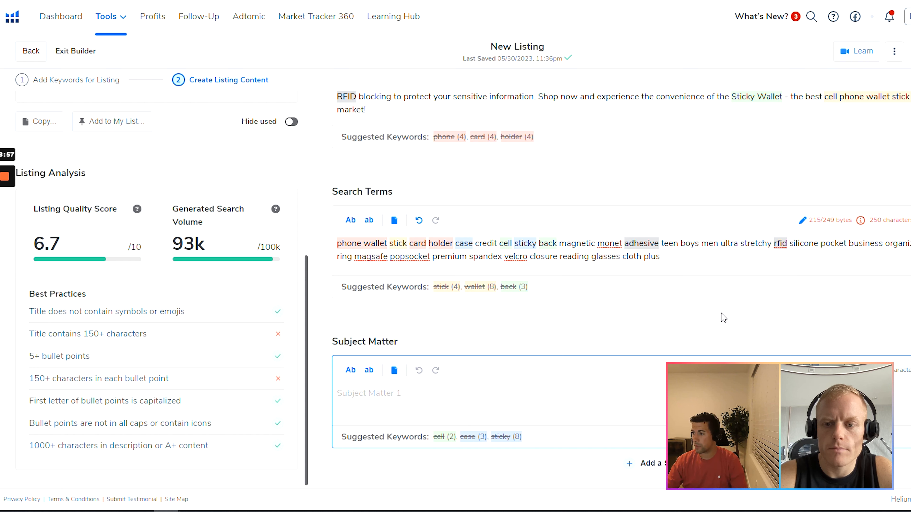
click(676, 464)
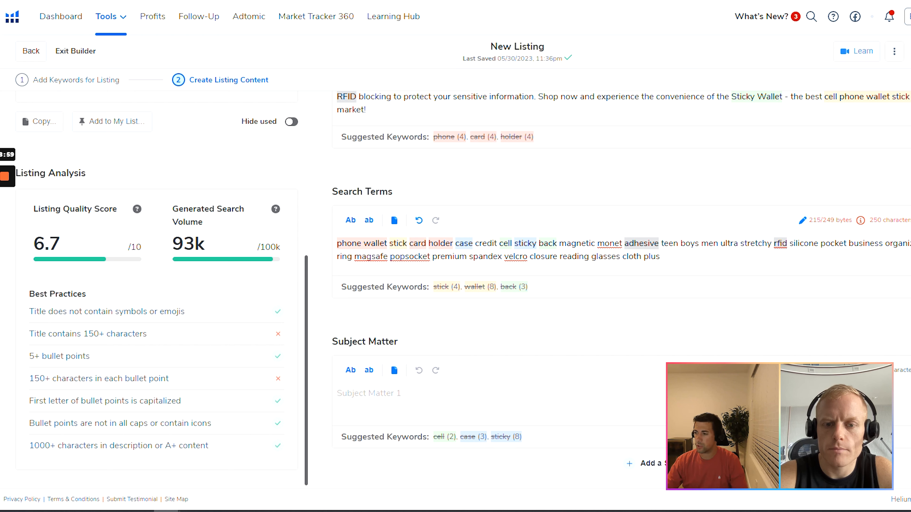
scroll(616, 371, down, 3)
click(676, 463)
scroll(676, 463, down, 3)
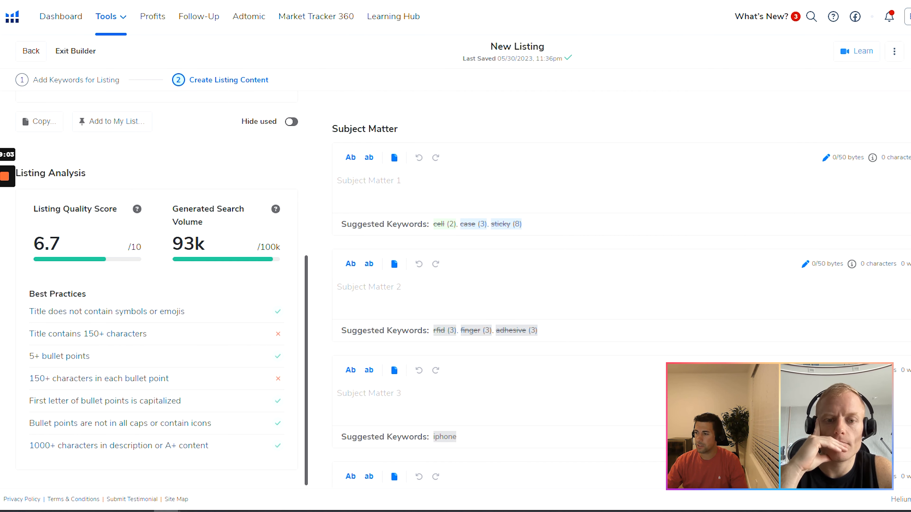
click(676, 463)
scroll(676, 463, down, 3)
scroll(504, 379, down, 2)
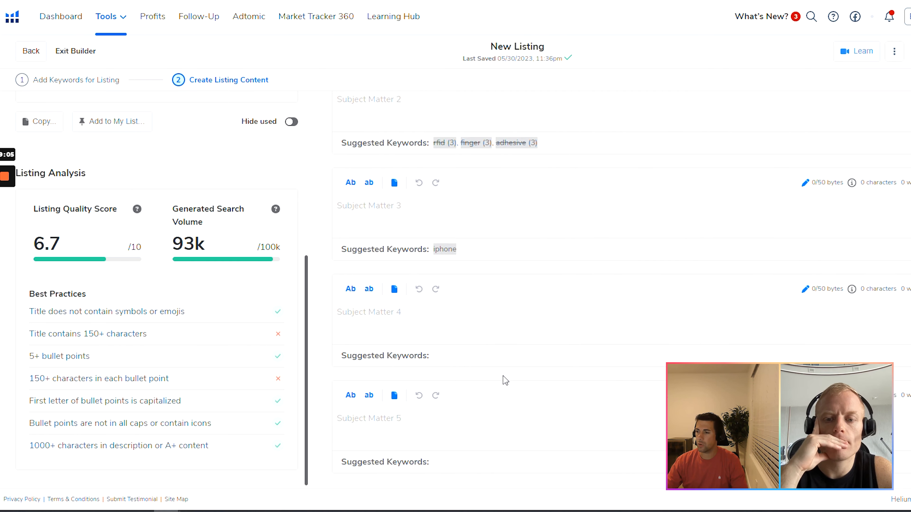
Examine the keywords "phone wallet" in Search Terms and compare them with the bullet points, description and Subject Matter fields.
scroll(504, 379, up, 10)
scroll(505, 379, down, 4)
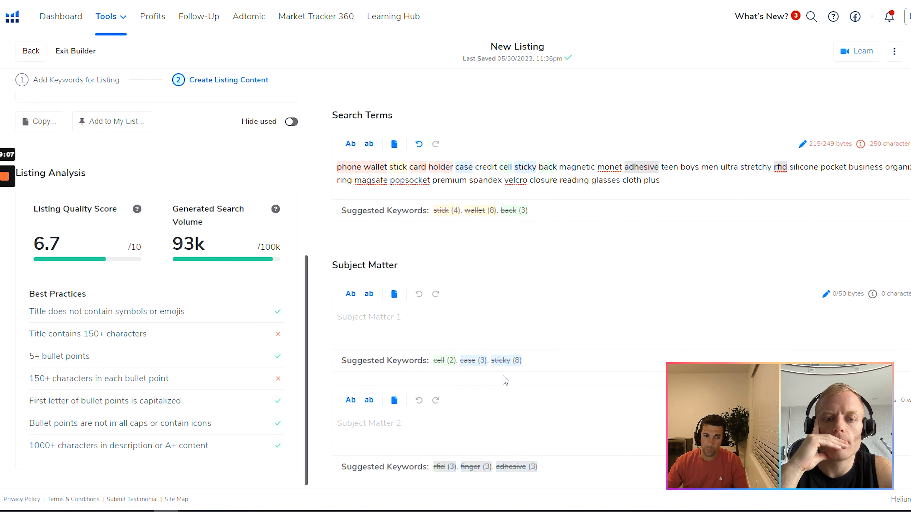
click(386, 313)
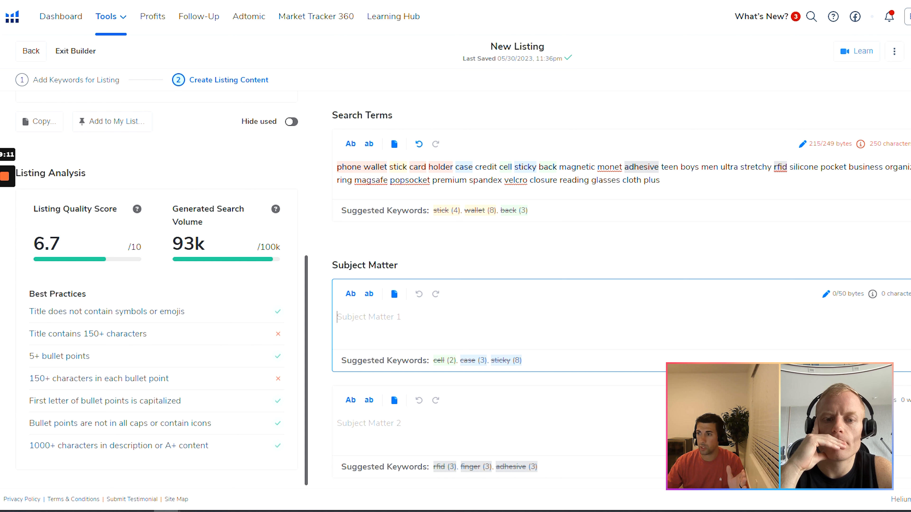
drag(337, 168, 387, 168)
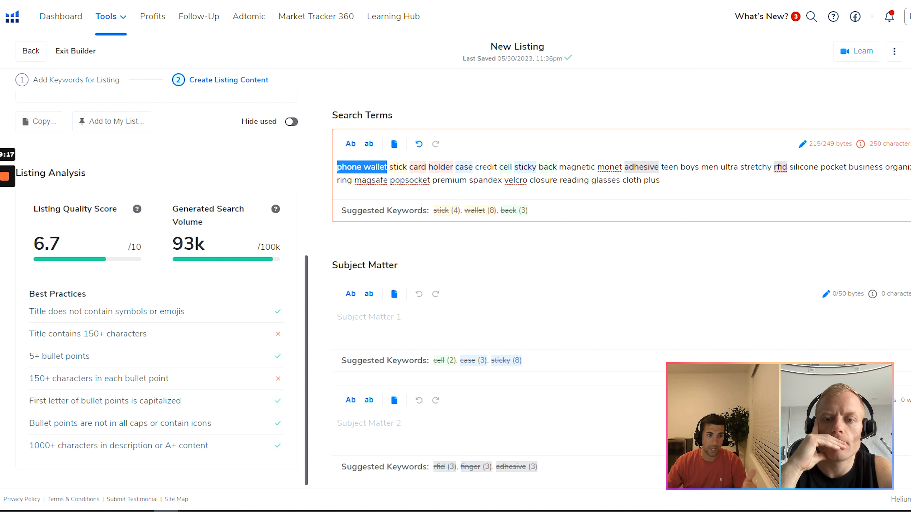
click(361, 167)
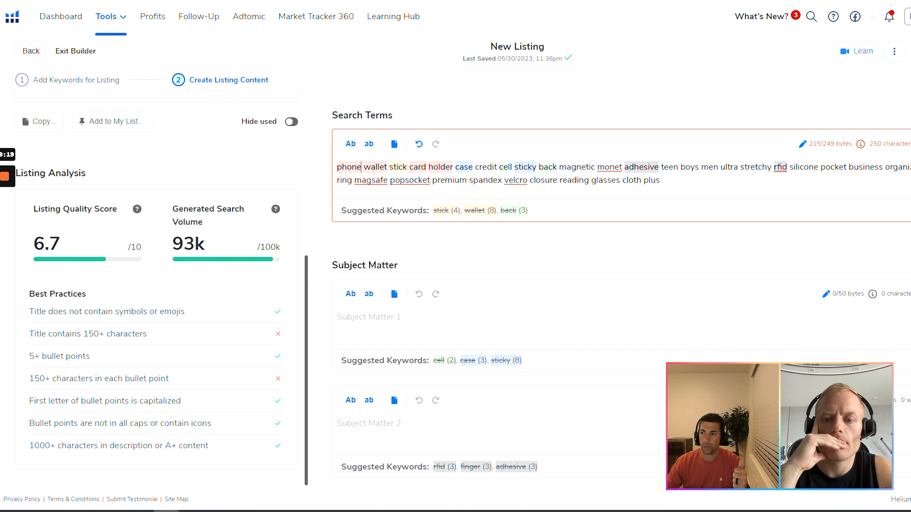
drag(337, 167, 387, 167)
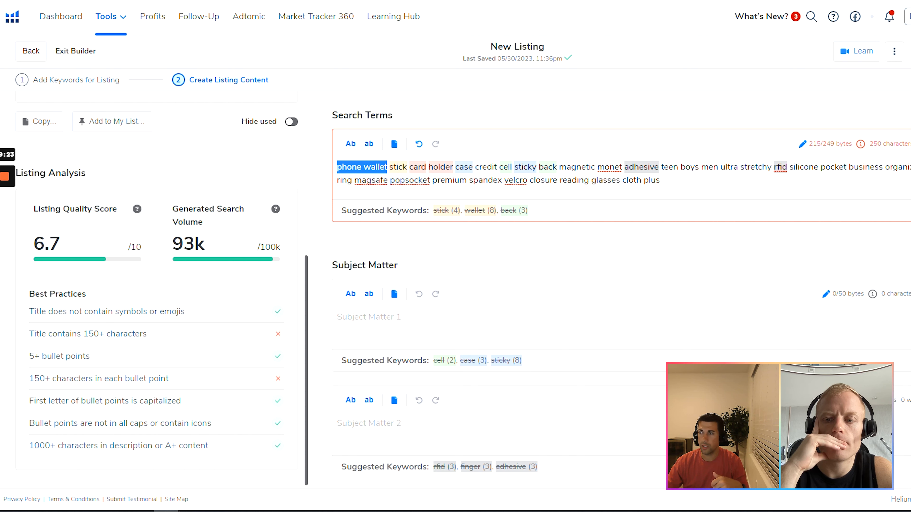
click(393, 167)
scroll(271, 308, up, 15)
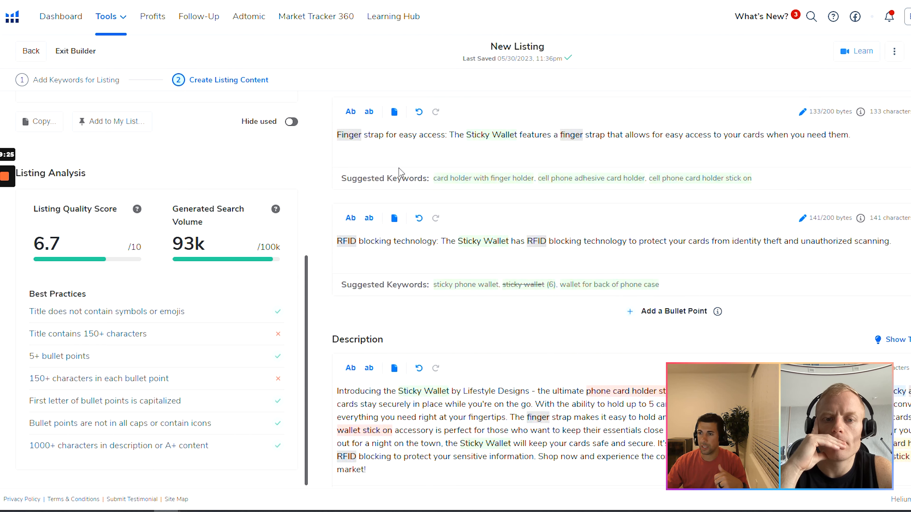
scroll(271, 307, down, 12)
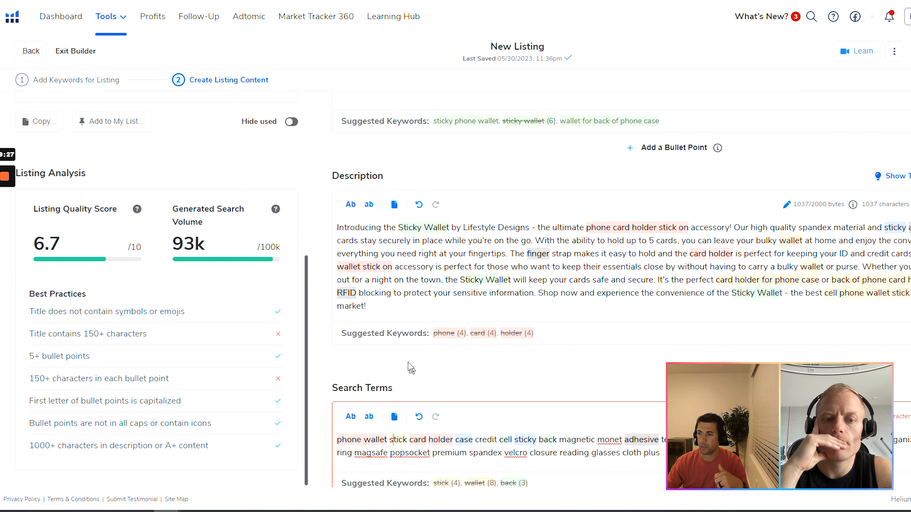
Fill Subject Matter 1 with "phone wallet stick card holder credit cell sticky", copied from Search Terms and trimmed to fit 50 bytes.
drag(337, 277, 536, 276)
key(ctrl+c)
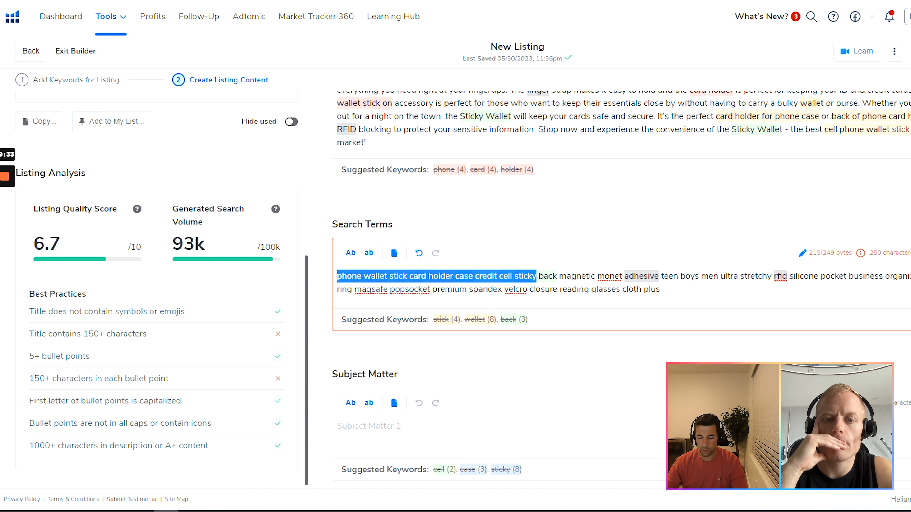
scroll(488, 356, down, 3)
click(401, 318)
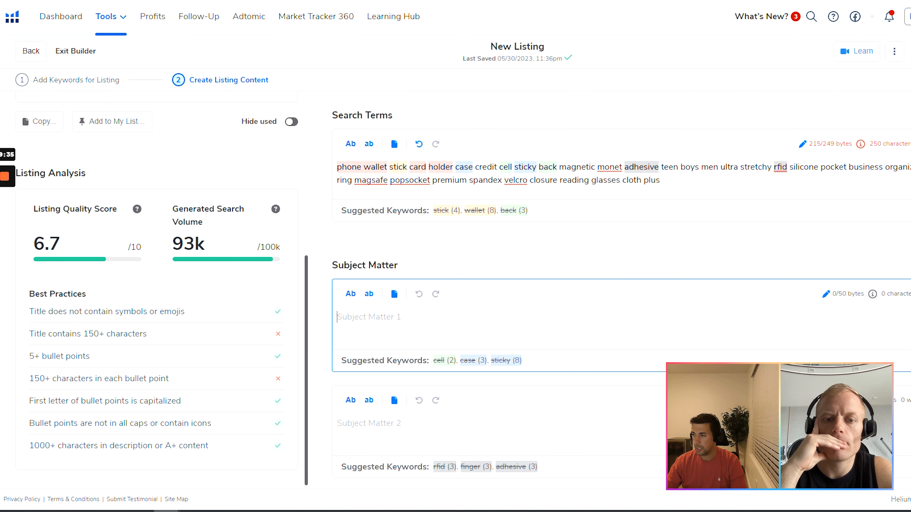
key(ctrl+v)
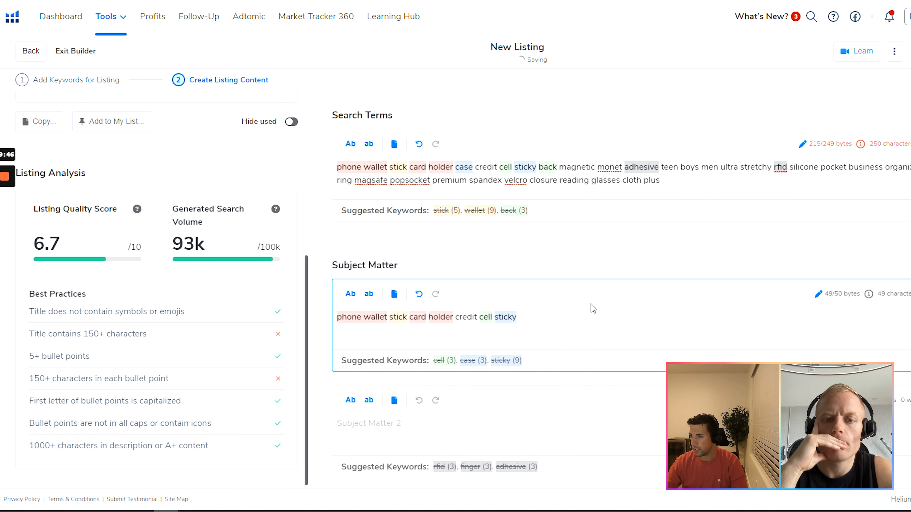
drag(517, 318, 332, 322)
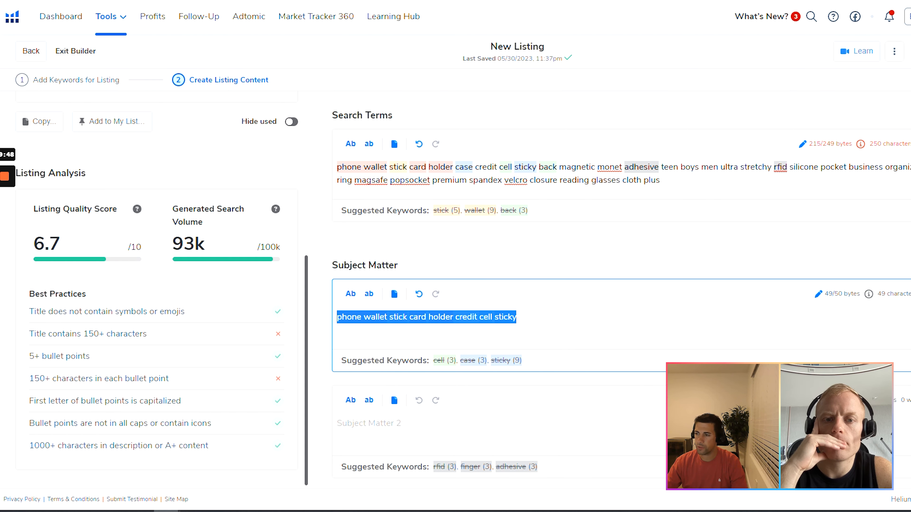
Review the remaining Search Terms keywords against the empty Subject Matter 2 through 5 fields.
scroll(520, 326, down, 5)
click(520, 313)
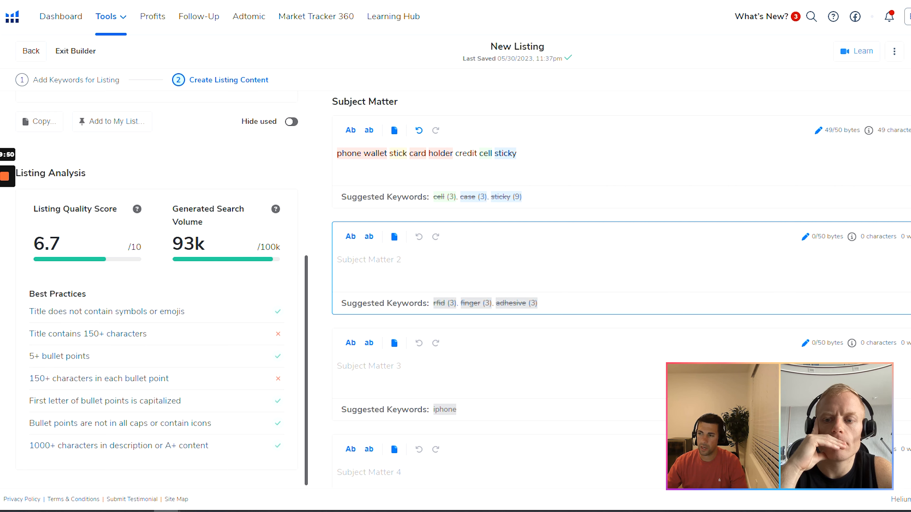
scroll(520, 312, up, 8)
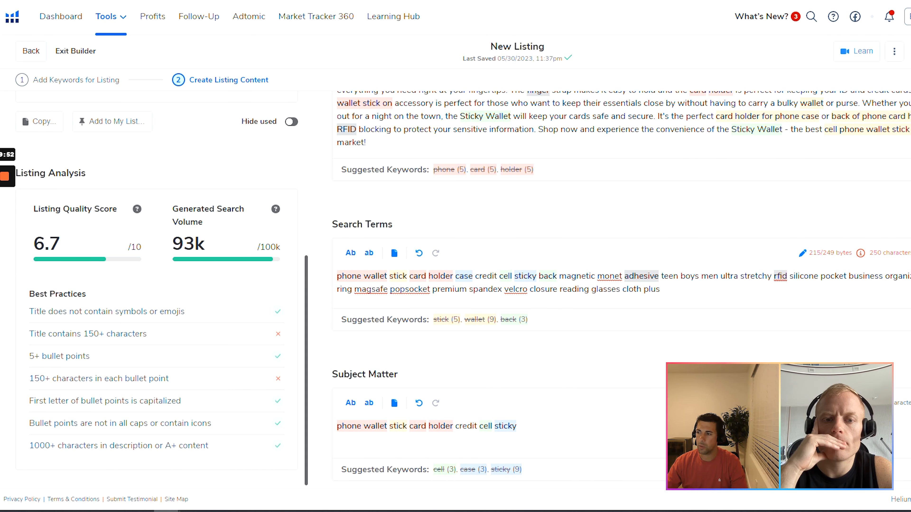
drag(660, 289, 567, 276)
click(717, 310)
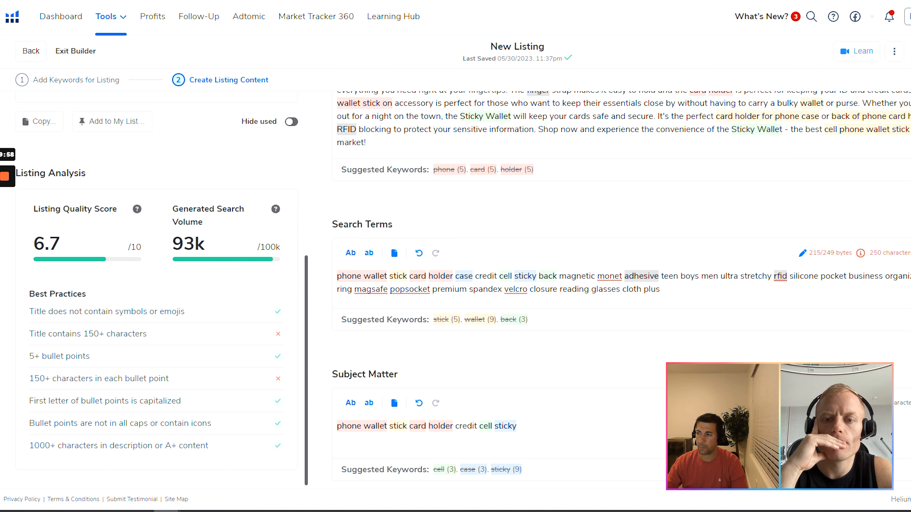
scroll(621, 283, down, 5)
scroll(621, 284, down, 5)
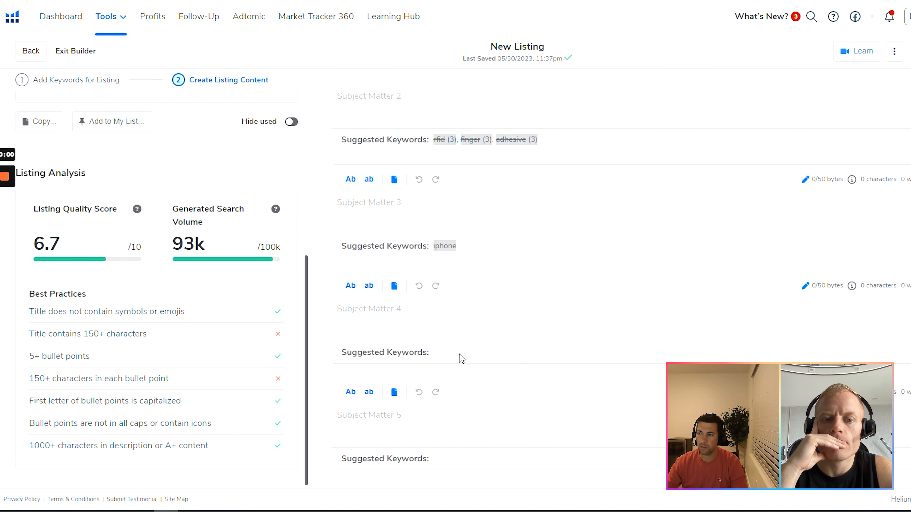
scroll(621, 283, up, 3)
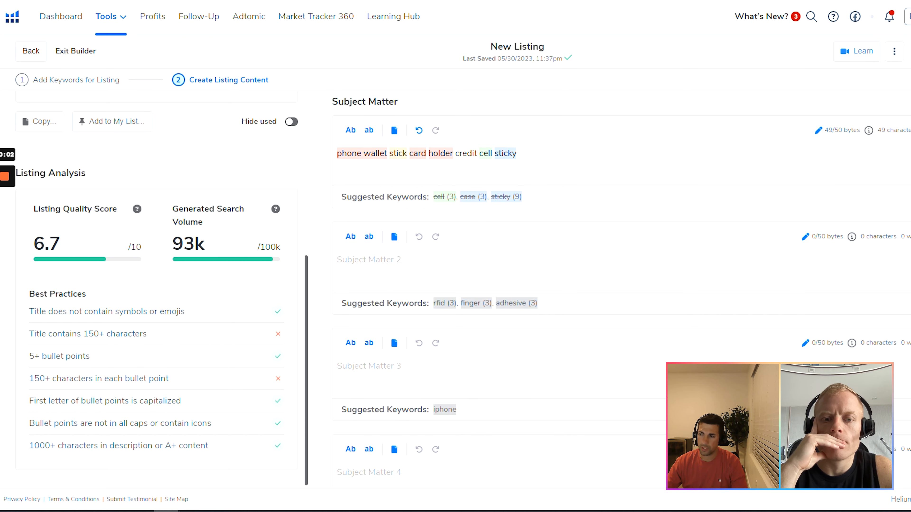
click(369, 260)
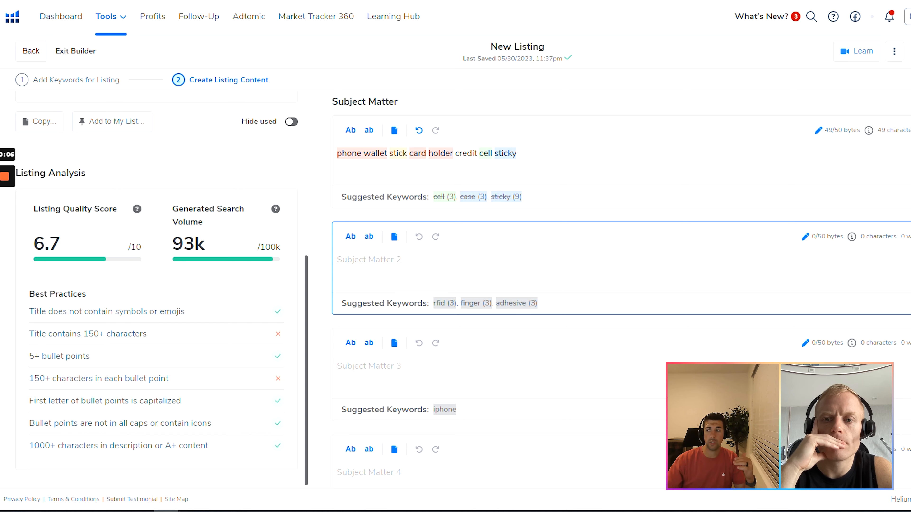
Examine the complete Search Terms string and its byte limit alongside the limits of the five Subject Matter fields.
scroll(627, 217, up, 7)
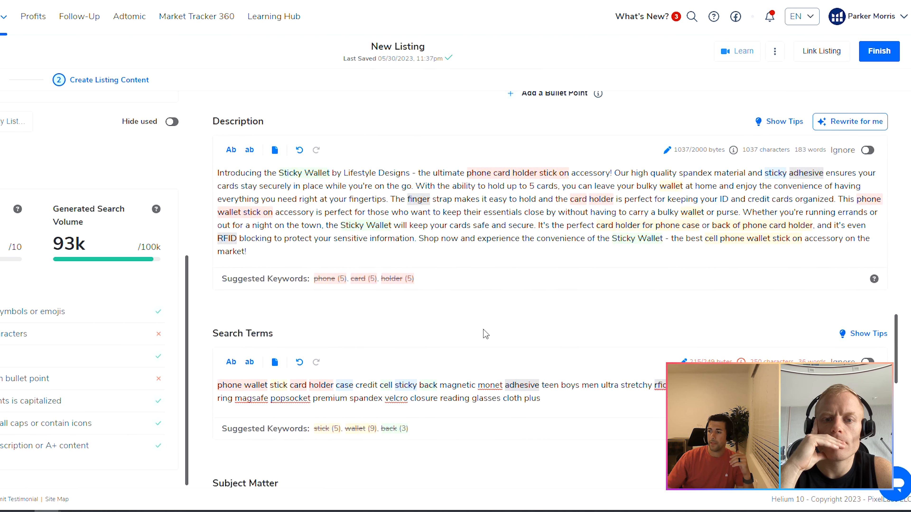
scroll(656, 303, down, 3)
drag(532, 235, 205, 223)
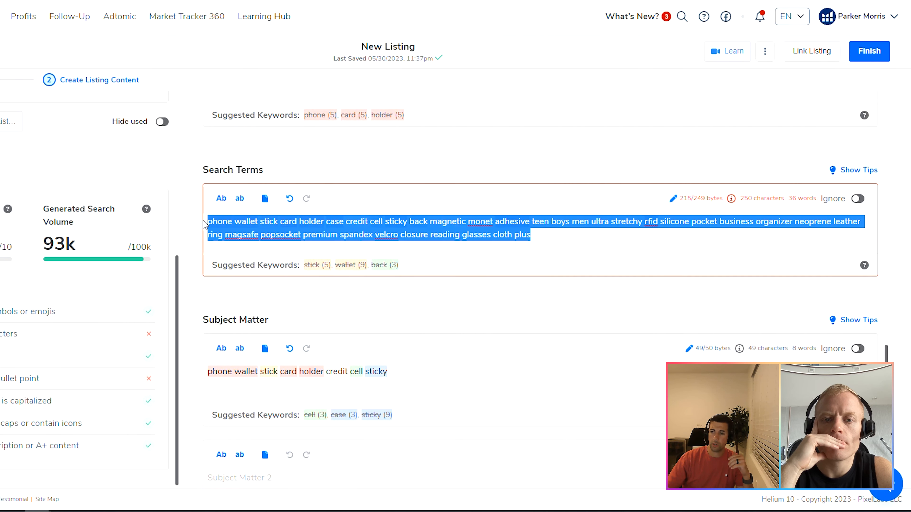
click(531, 235)
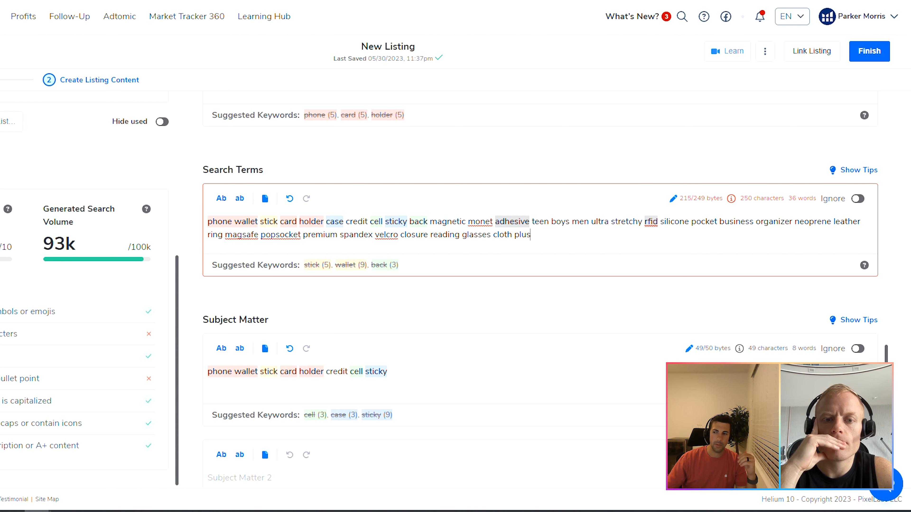
scroll(540, 289, down, 4)
click(208, 260)
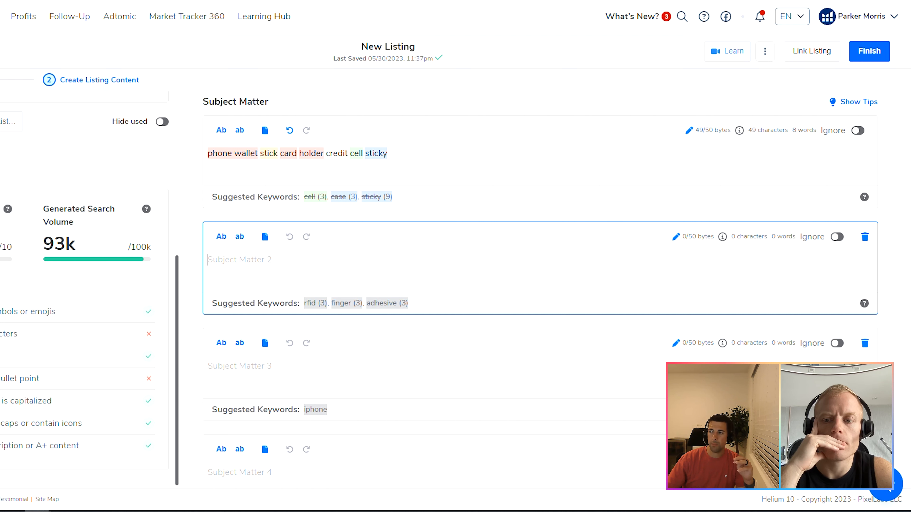
scroll(296, 300, down, 5)
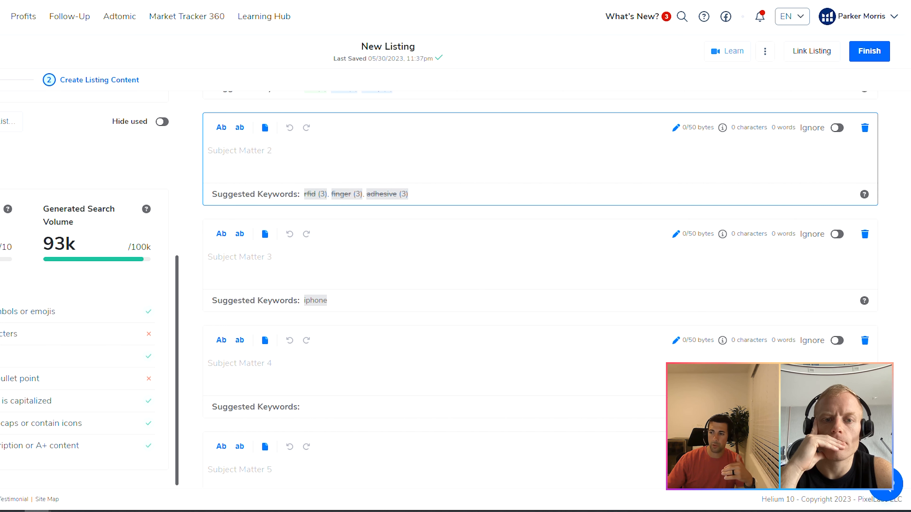
click(301, 420)
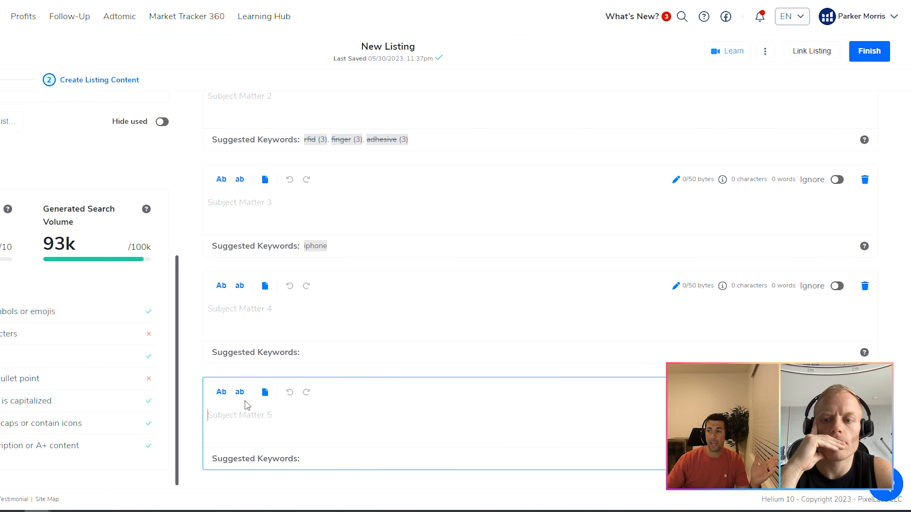
scroll(354, 299, up, 2)
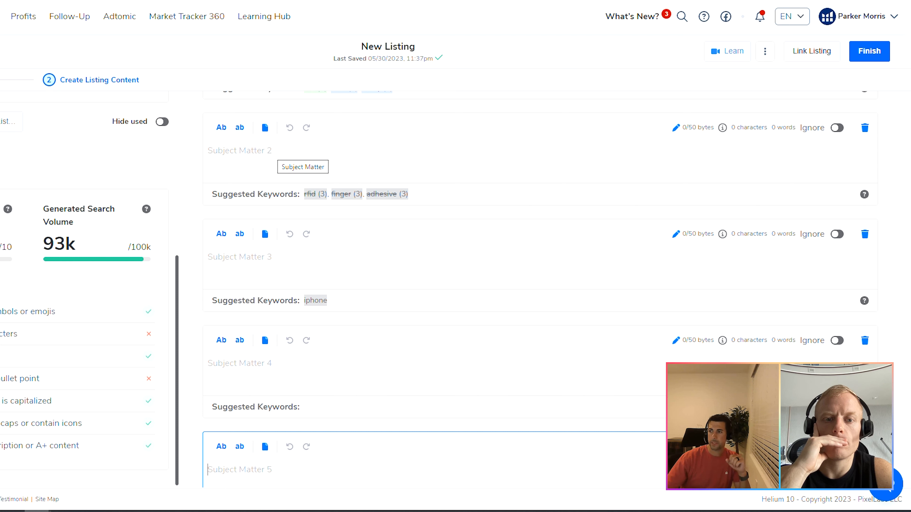
Finish the New Listing and leave the builder with Subject Matter 2 through 5 left empty.
click(192, 227)
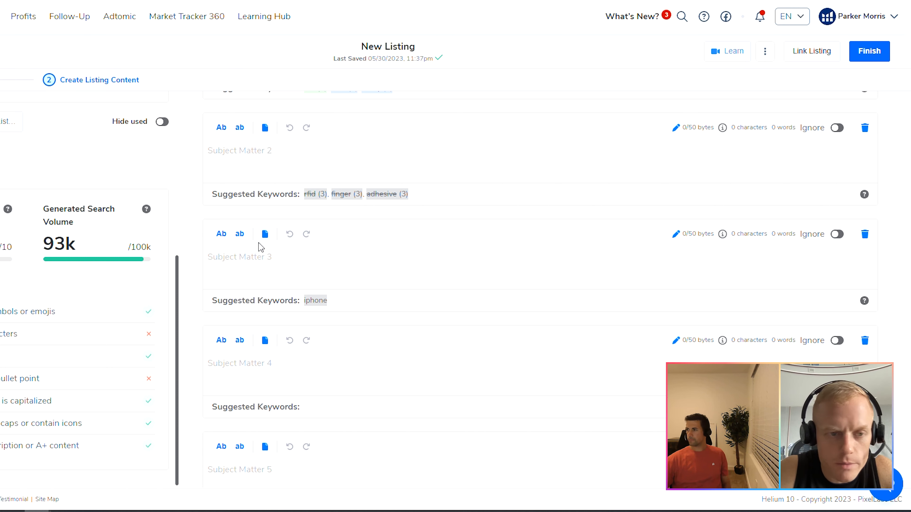
scroll(748, 192, down, 1)
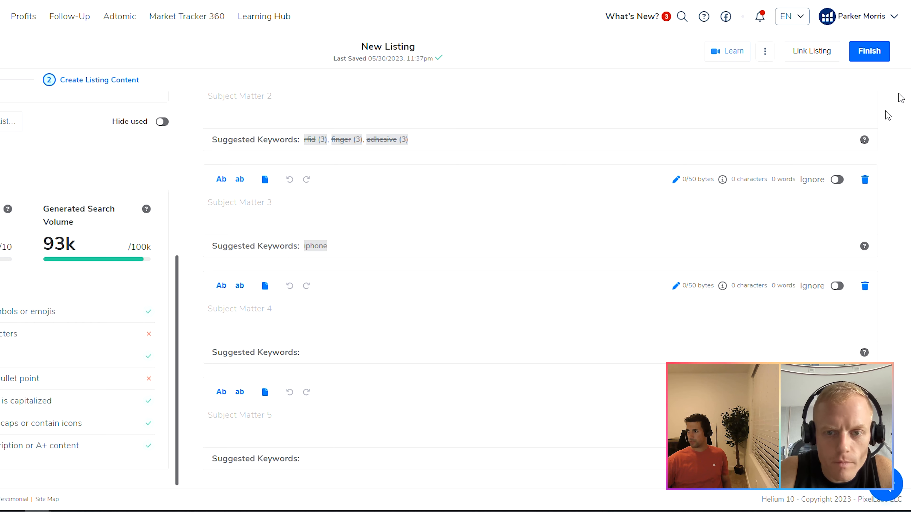
click(877, 54)
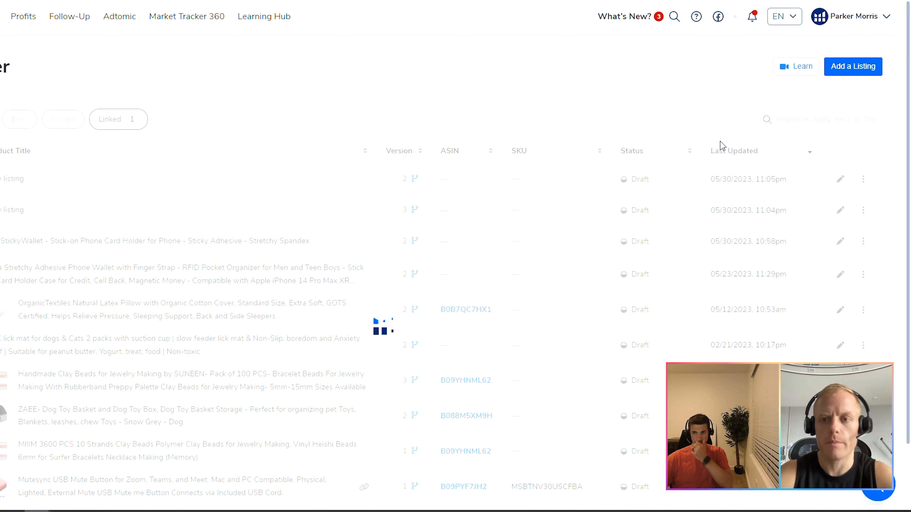